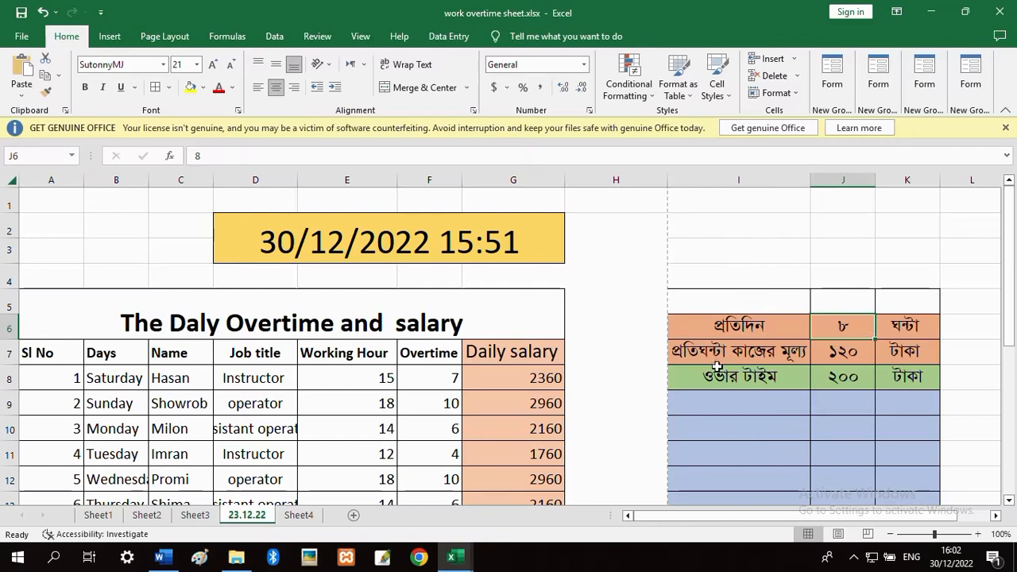
- Examine the hourly and overtime rates and the Working Hour and Overtime columns on the 23.12.22 sheet
left_click(726, 356)
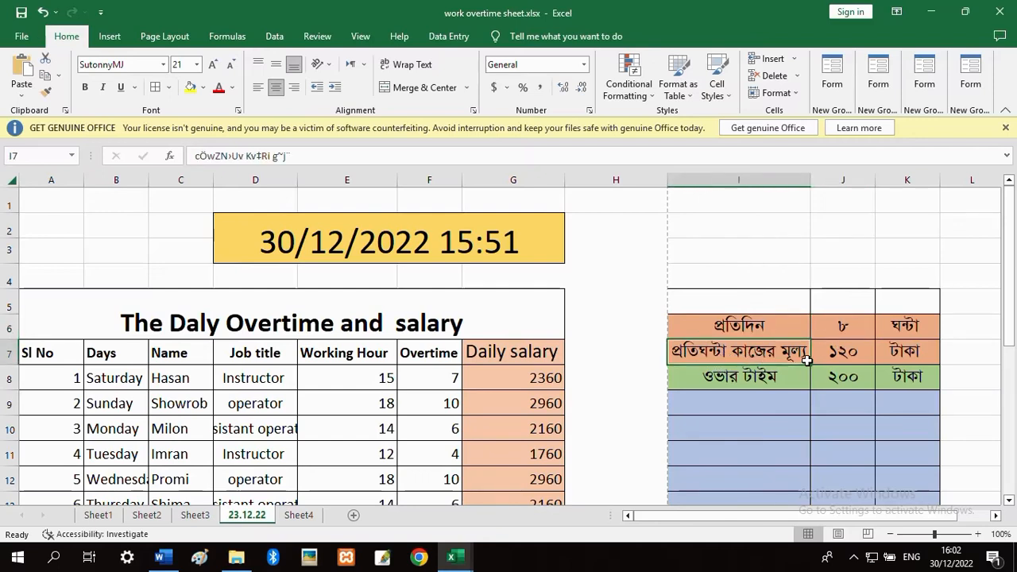
left_click(852, 356)
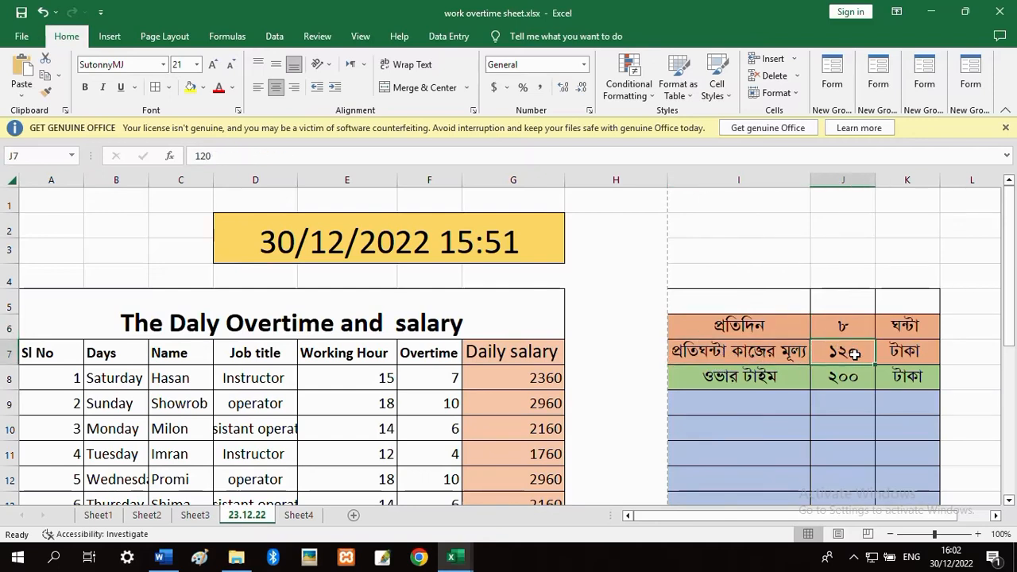
left_click(749, 384)
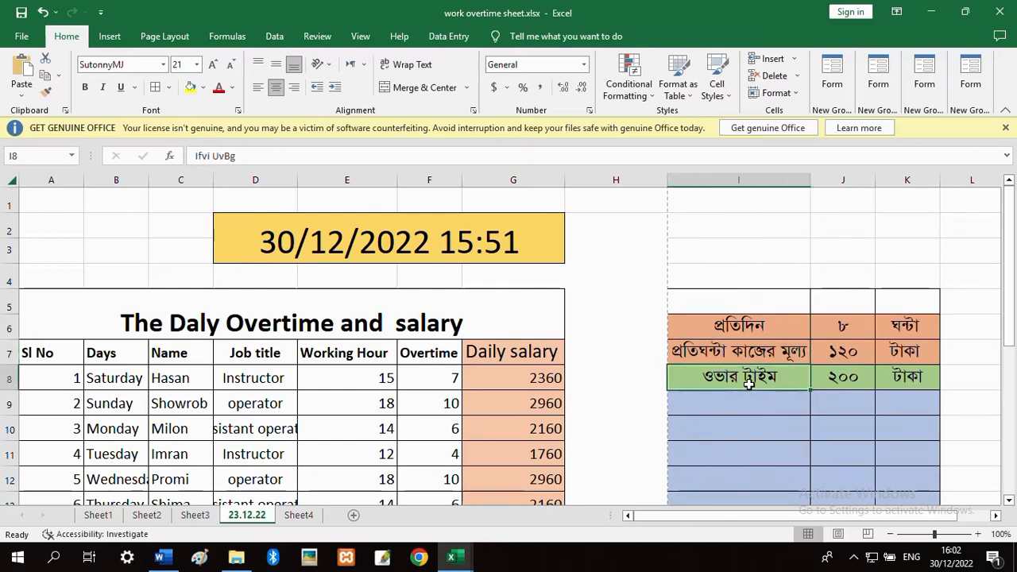
left_click(850, 382)
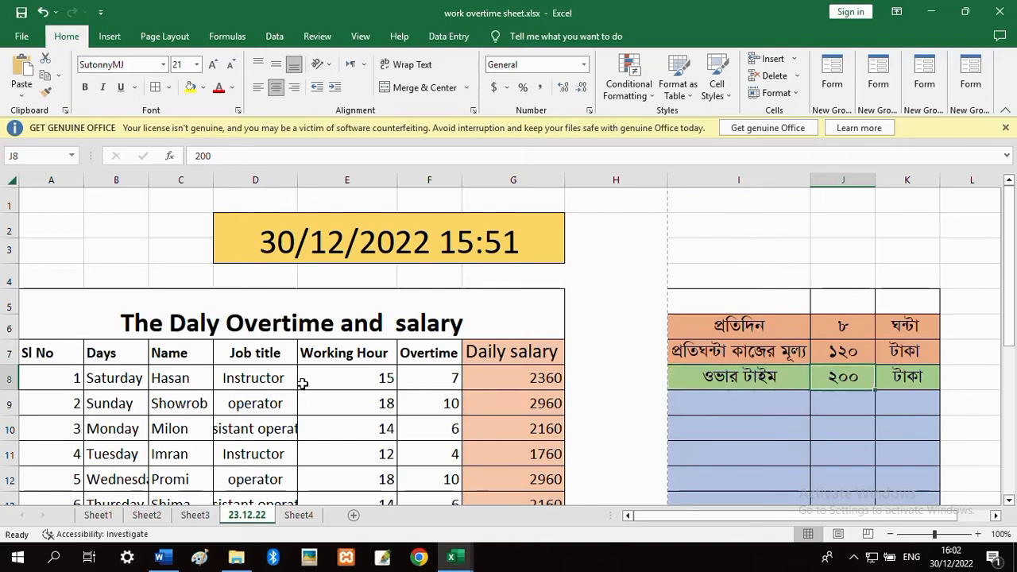
scroll(233, 370, "down", 1)
scroll(239, 366, "up", 1)
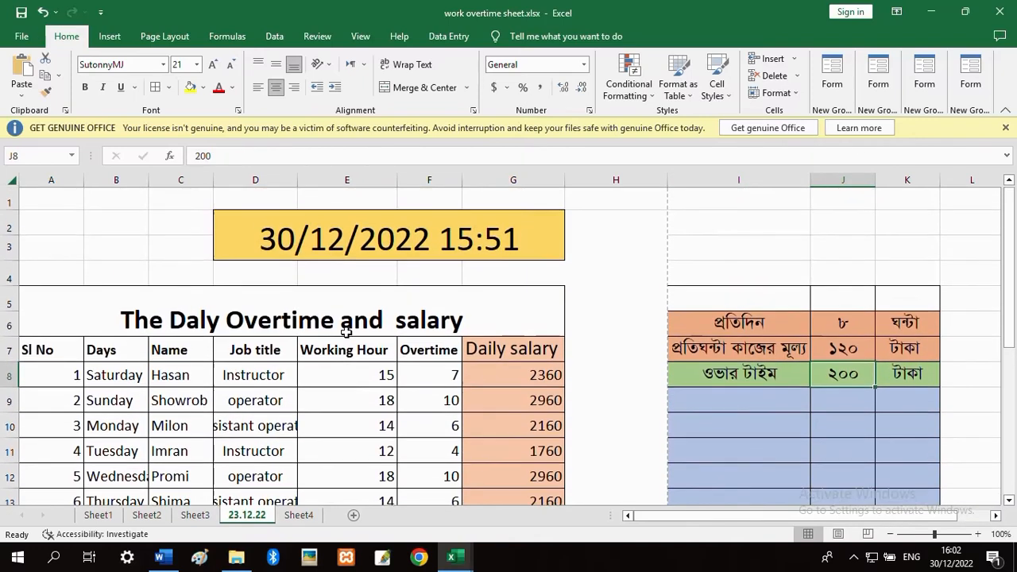
scroll(356, 352, "down", 1)
left_click_drag(360, 297, 365, 430)
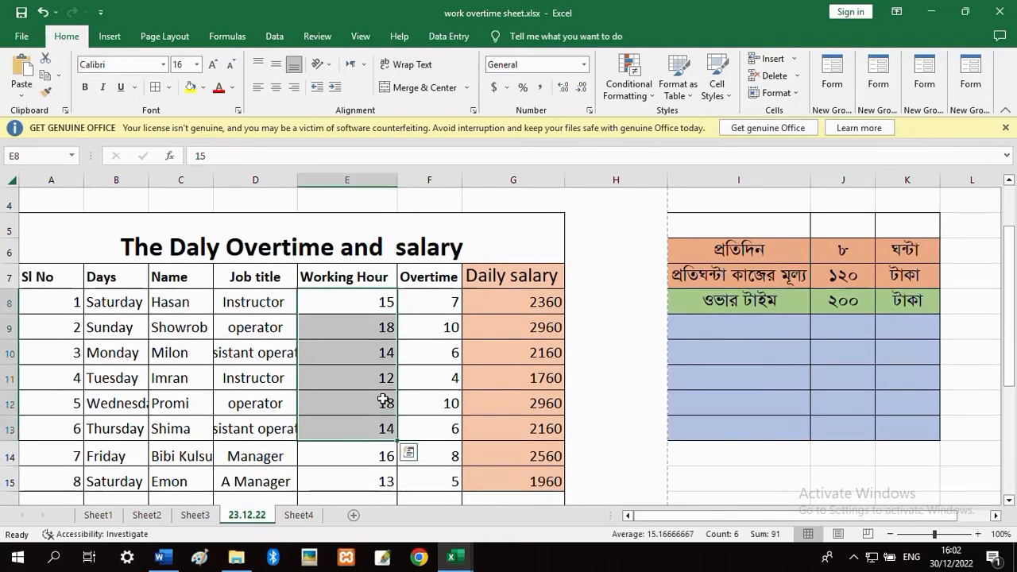
left_click(843, 251)
left_click_drag(420, 304, 416, 457)
scroll(429, 414, "up", 1)
scroll(440, 405, "down", 1)
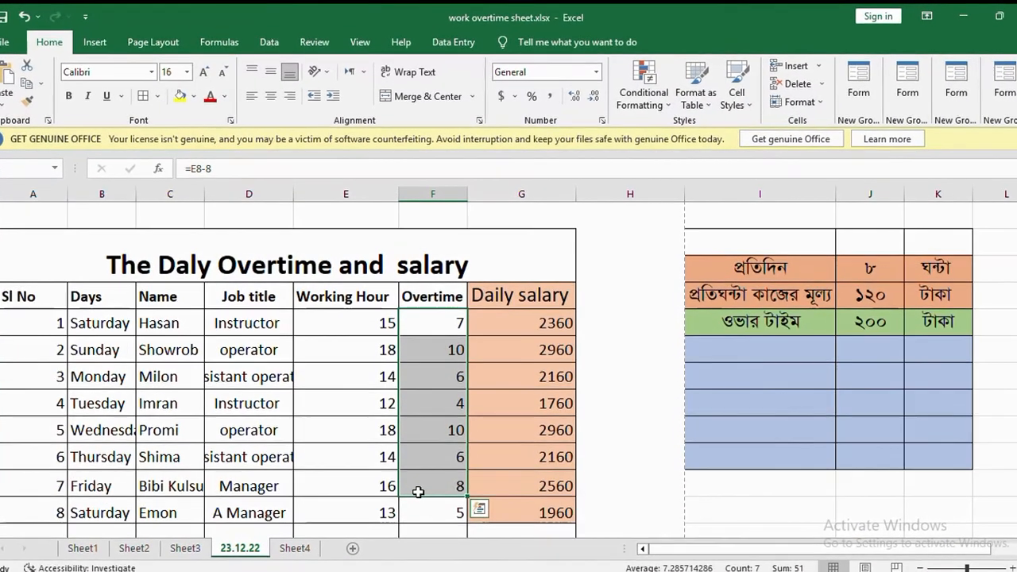
- Add a new blank worksheet after Sheet4
left_click(302, 550)
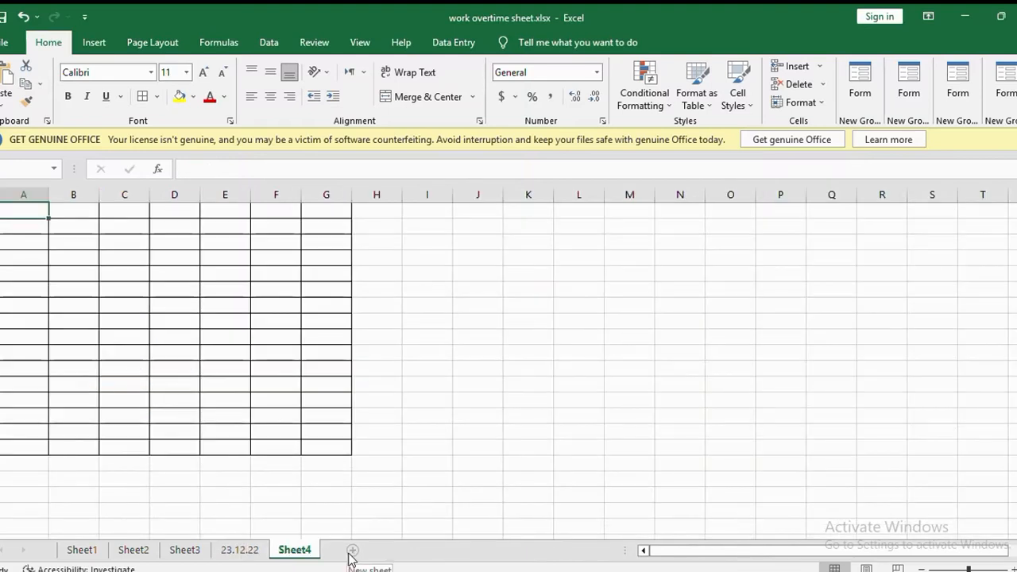
left_click(353, 550)
left_click(210, 372)
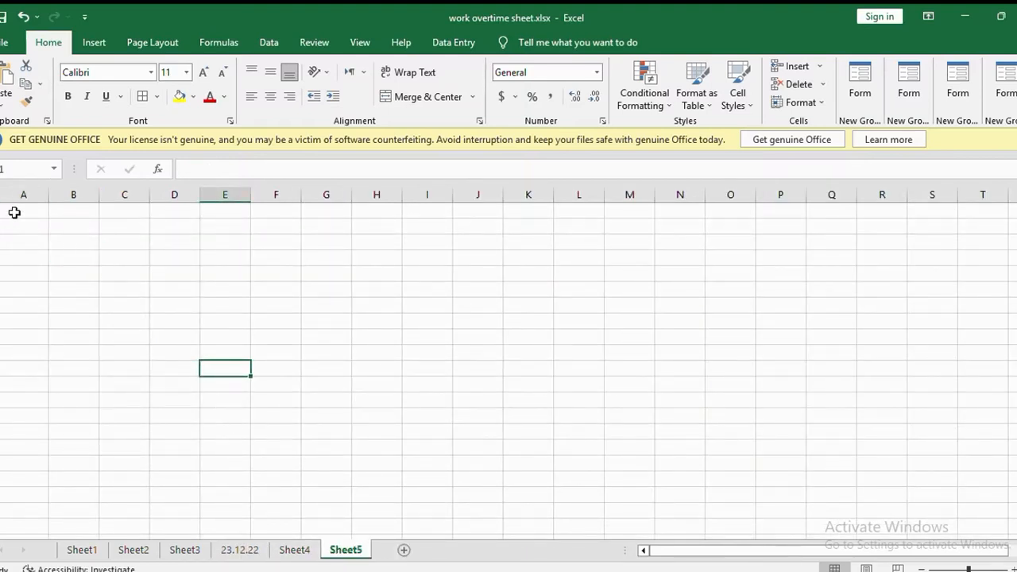
- Apply All Borders to the range A1:G16 of the new sheet
left_click_drag(14, 212, 333, 442)
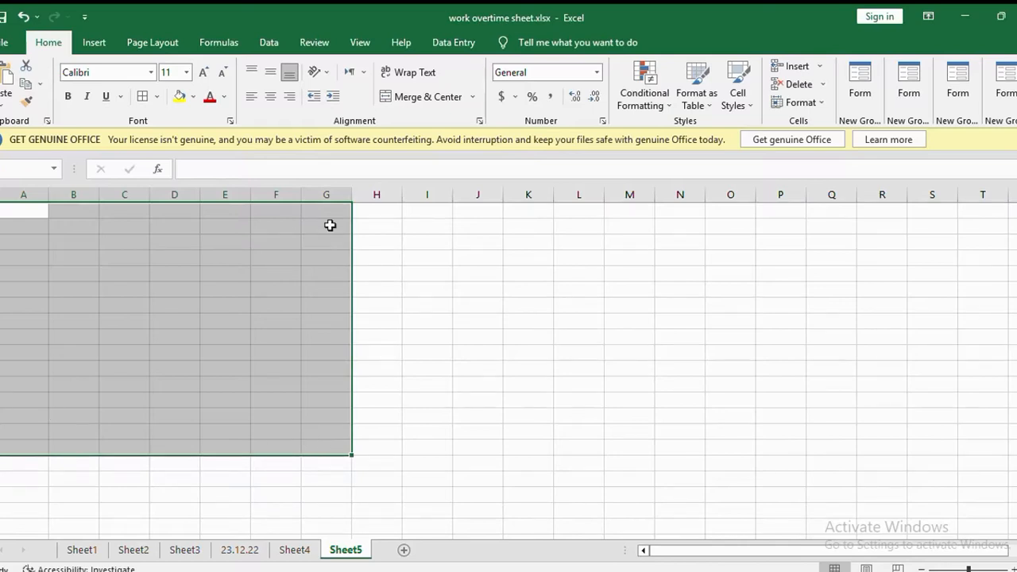
left_click(157, 97)
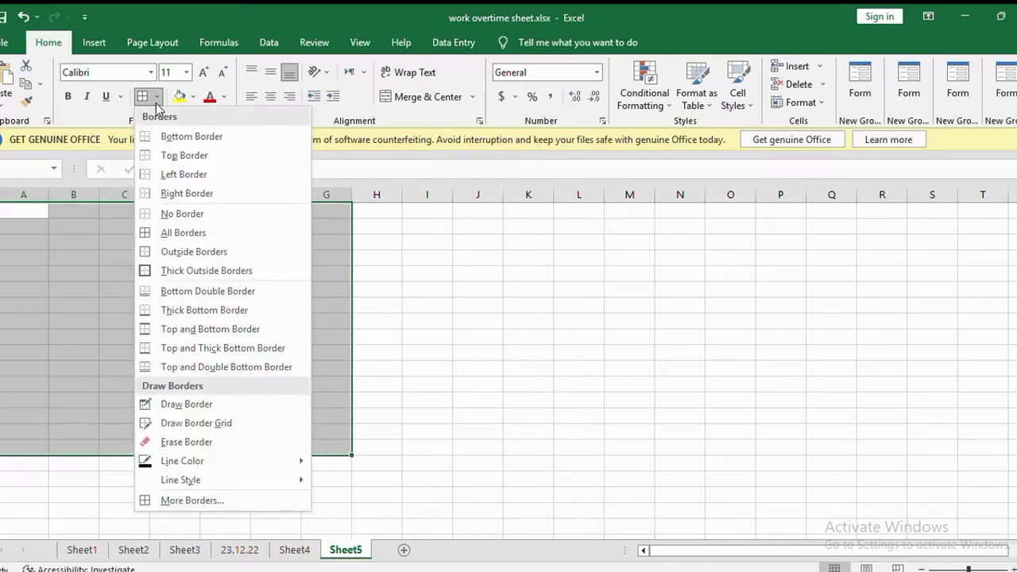
left_click(167, 233)
left_click(143, 268)
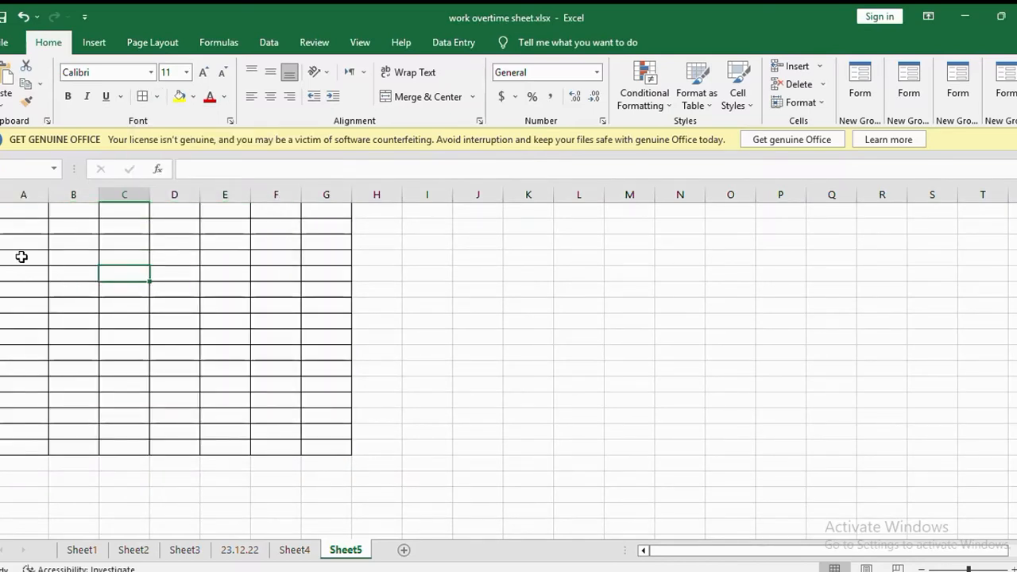
- Merge and center A1:G2 and enter the title "Daly Overtime and salary" in it
left_click_drag(24, 215, 335, 225)
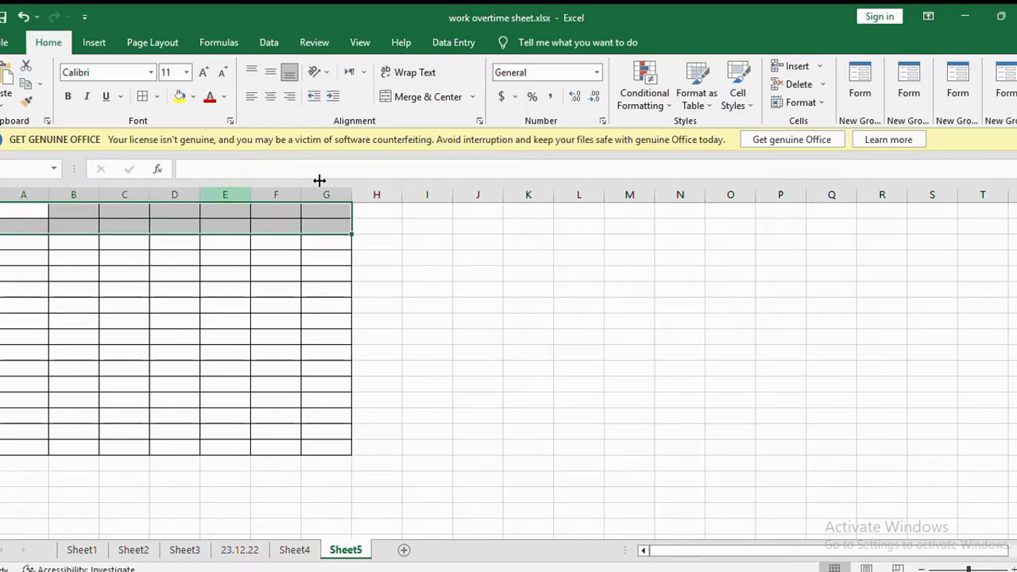
left_click(422, 98)
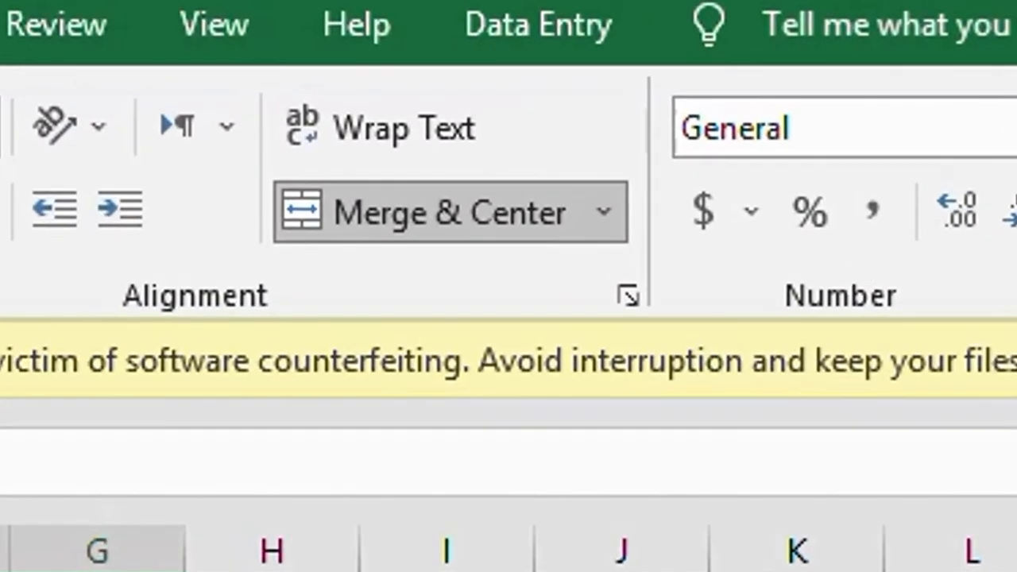
double_click(265, 178)
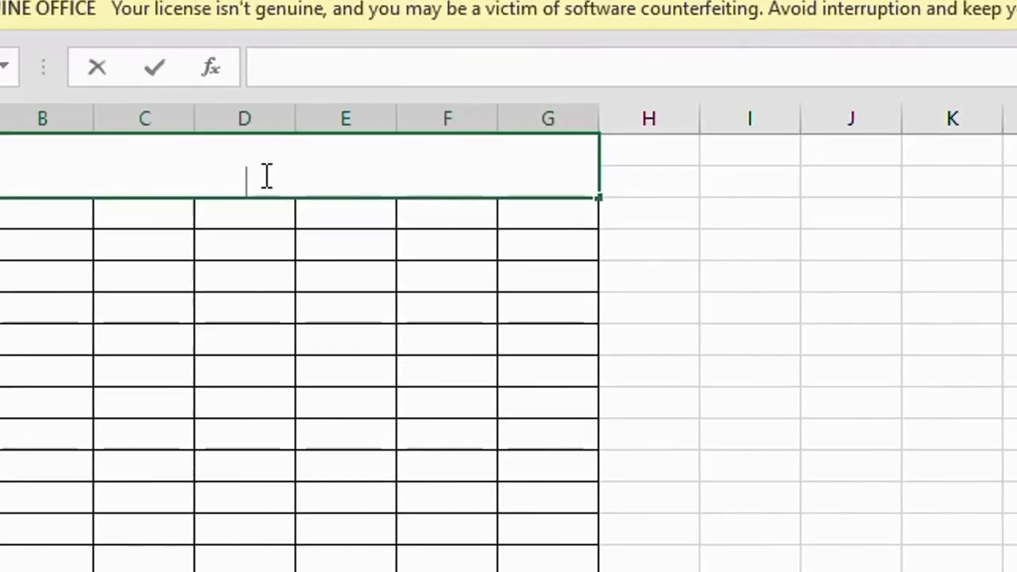
type("da")
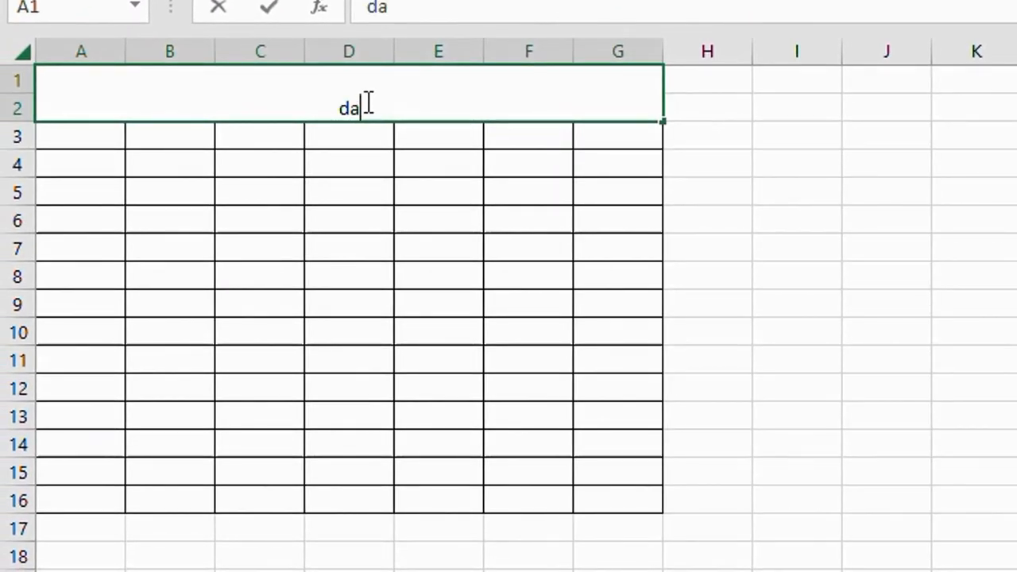
key("BackSpace")
key("BackSpace")
type("Daly")
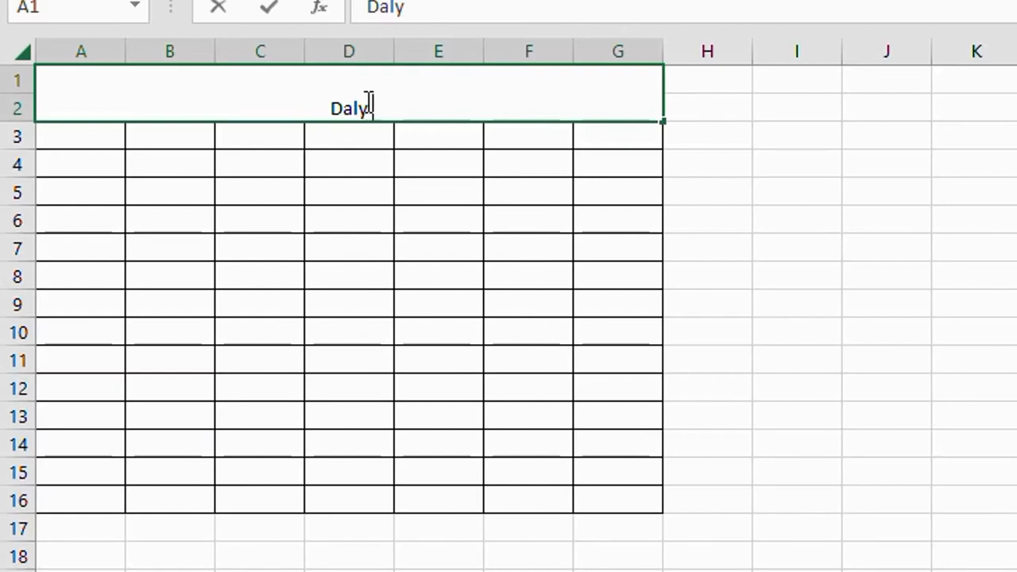
type(" O")
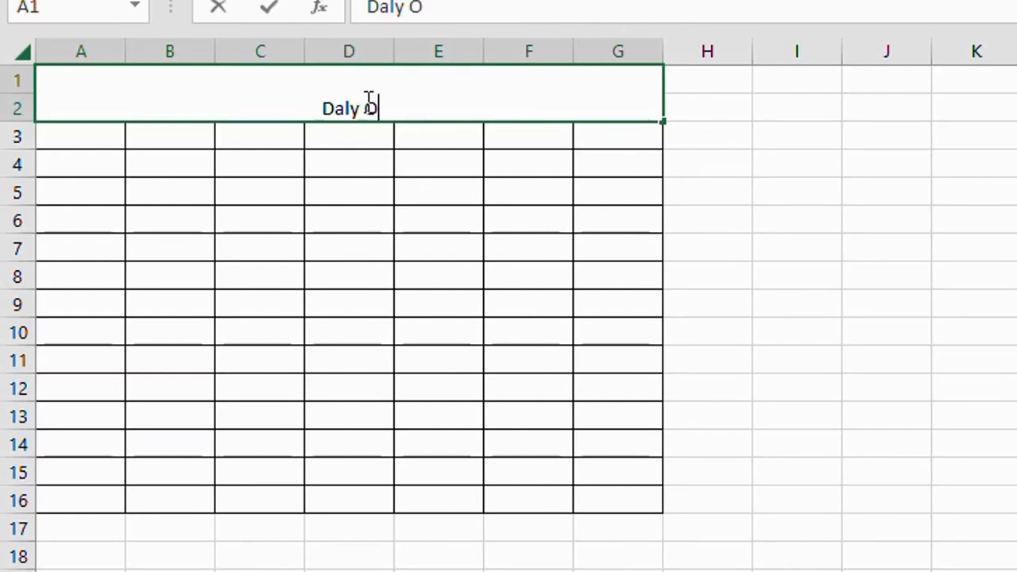
type("vertime ")
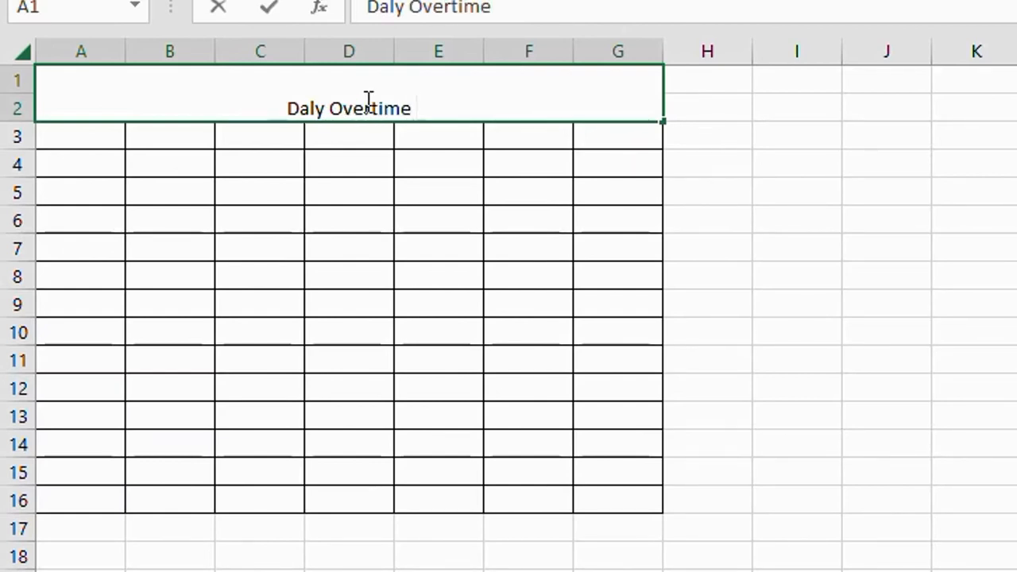
type("and Dala")
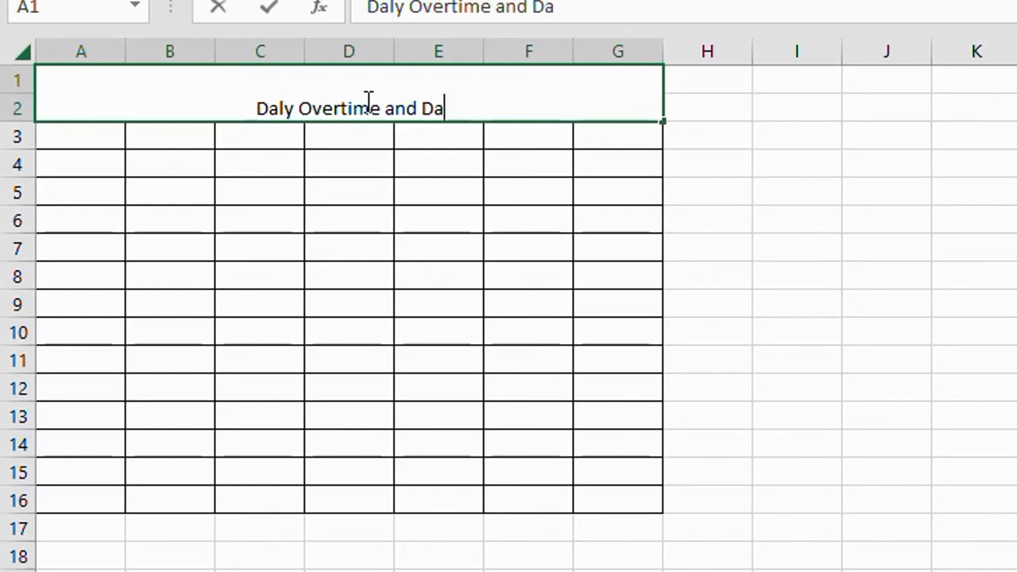
key("BackSpace")
key("BackSpace")
key("BackSpace")
key("BackSpace")
type("sal")
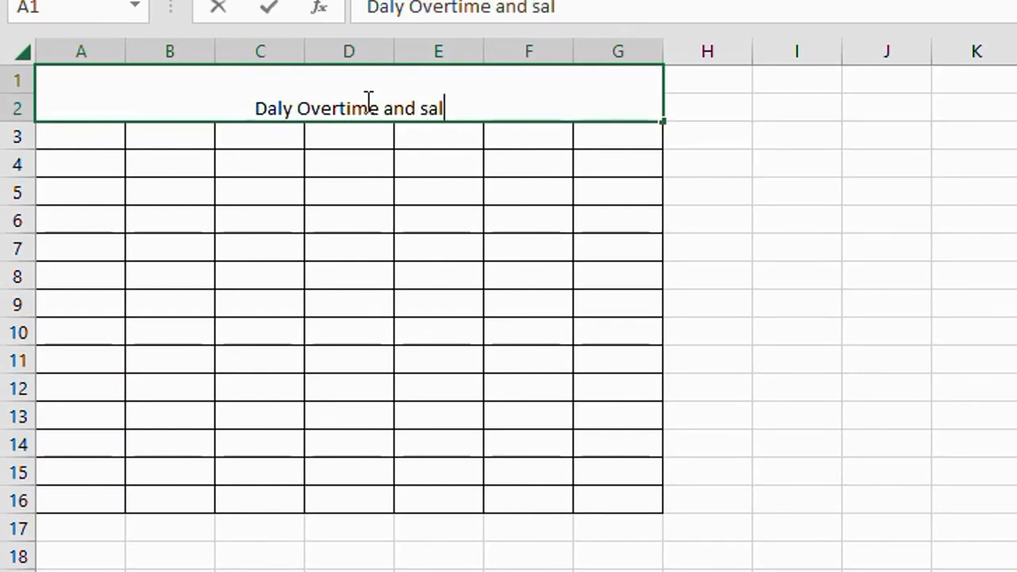
type("ary")
left_click(430, 305)
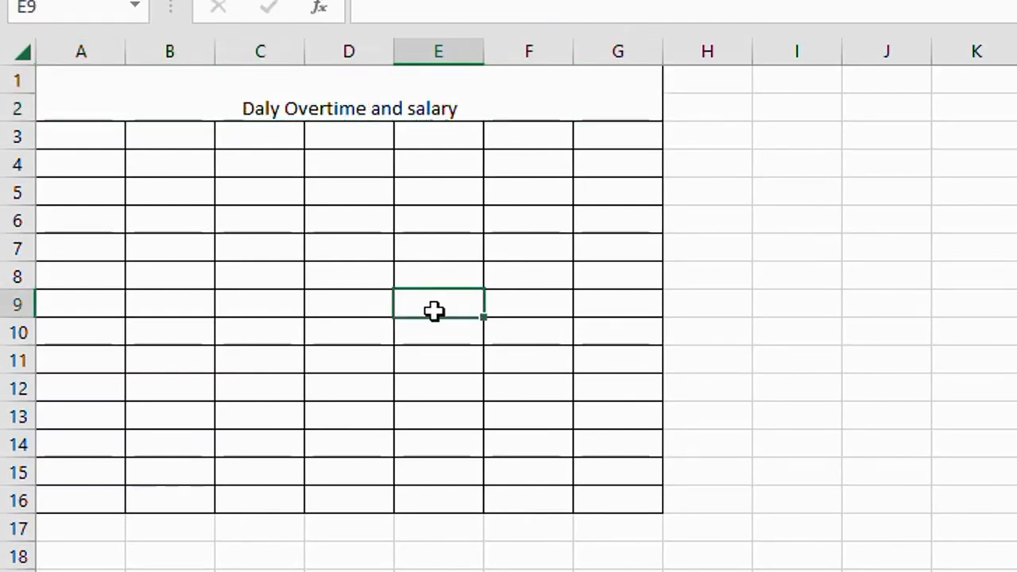
- Set the title's font size to 24 and fill its merged cell with the standard orange color
left_click(447, 109)
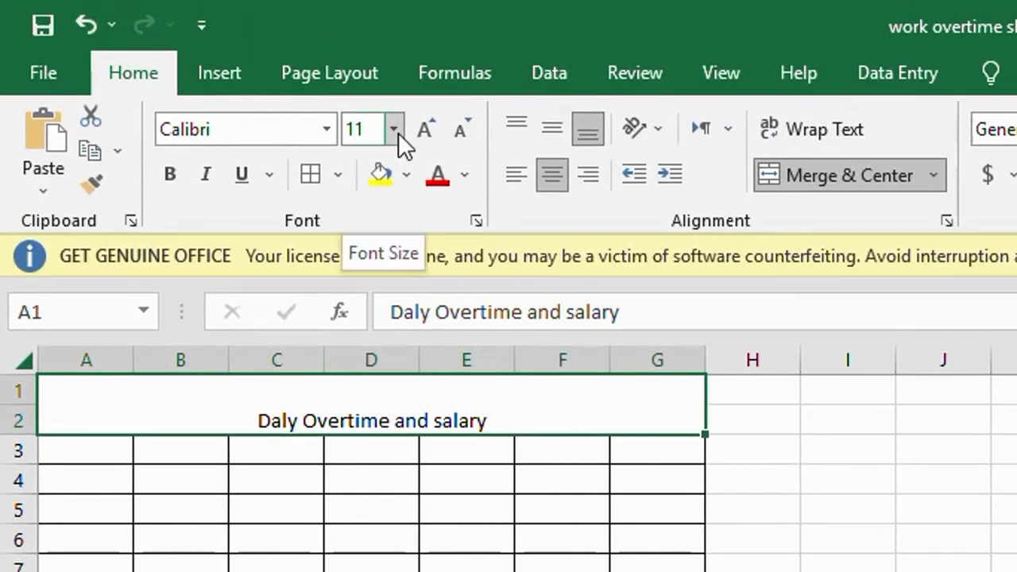
left_click(395, 129)
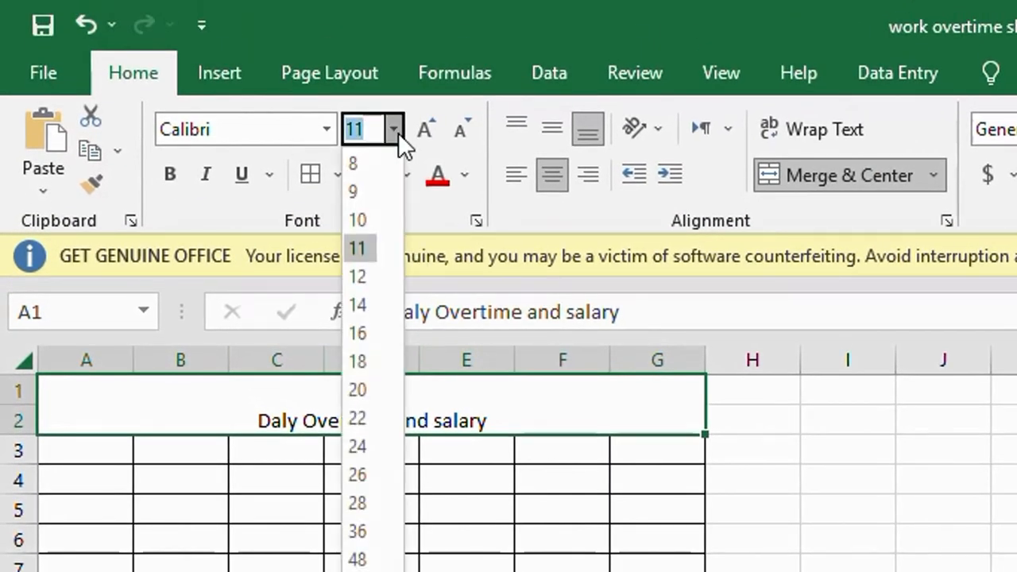
left_click(362, 446)
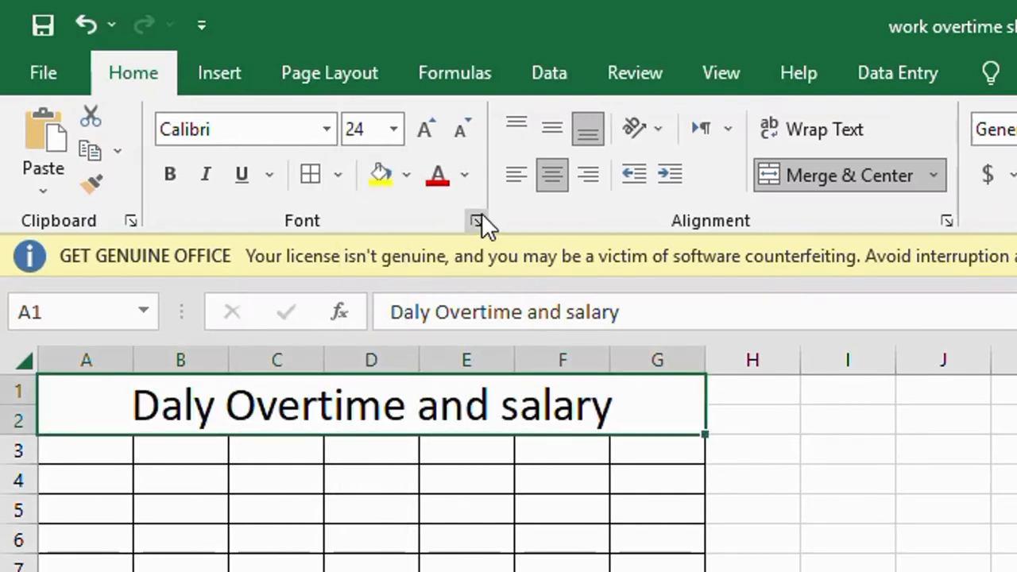
left_click(406, 174)
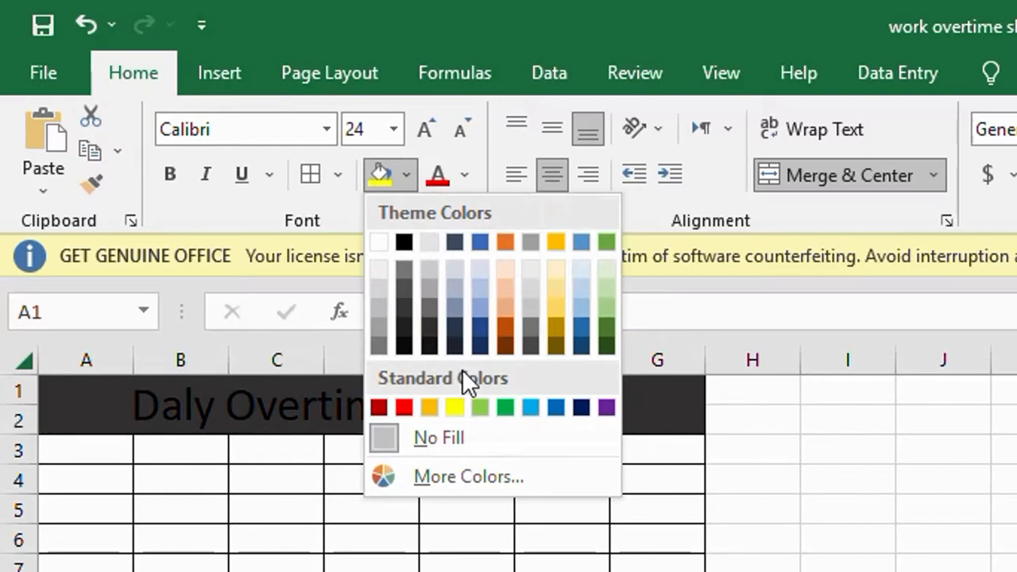
left_click(429, 408)
left_click(326, 477)
- Enter the column header "SL NO" in cell A3
left_click(79, 450)
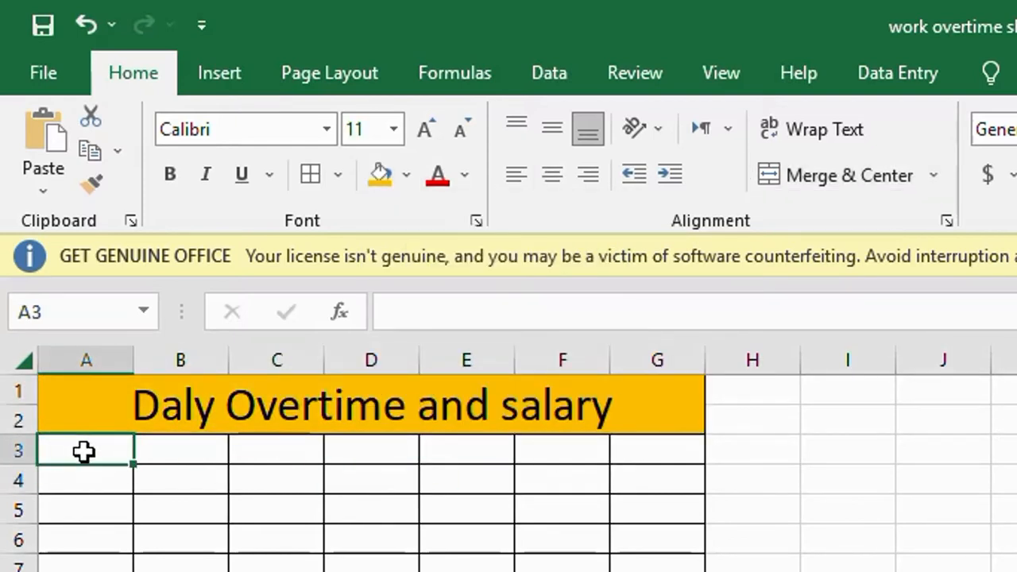
type("SLA N")
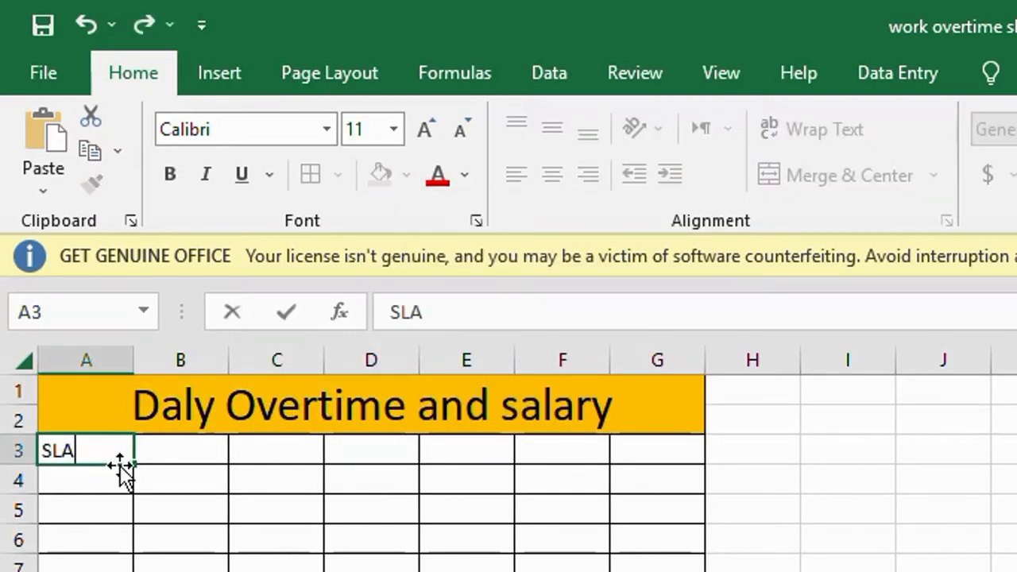
key("BackSpace")
key("BackSpace")
key("BackSpace")
key("BackSpace")
key("BackSpace")
key("BackSpace")
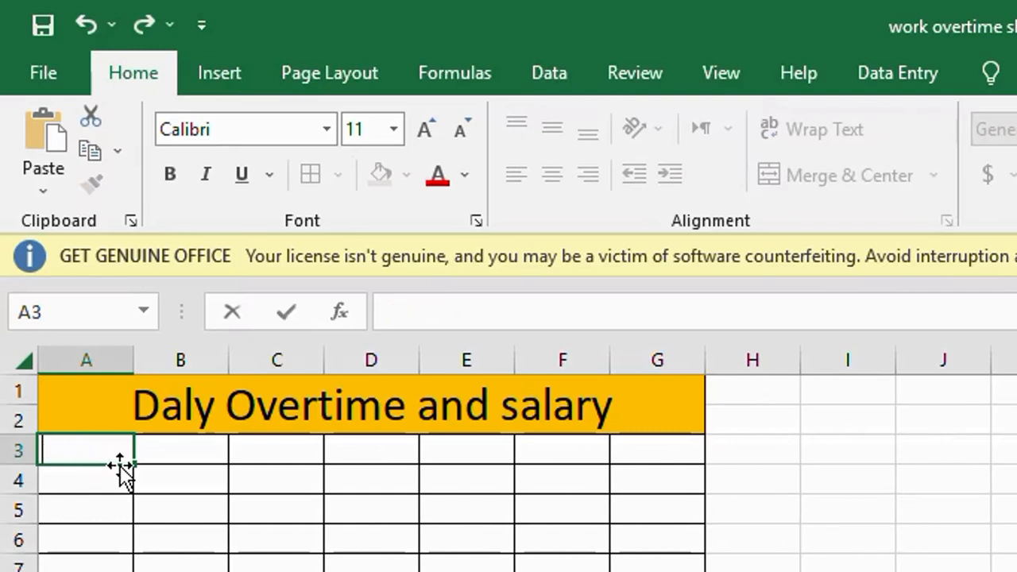
type("SL NO")
key("Tab")
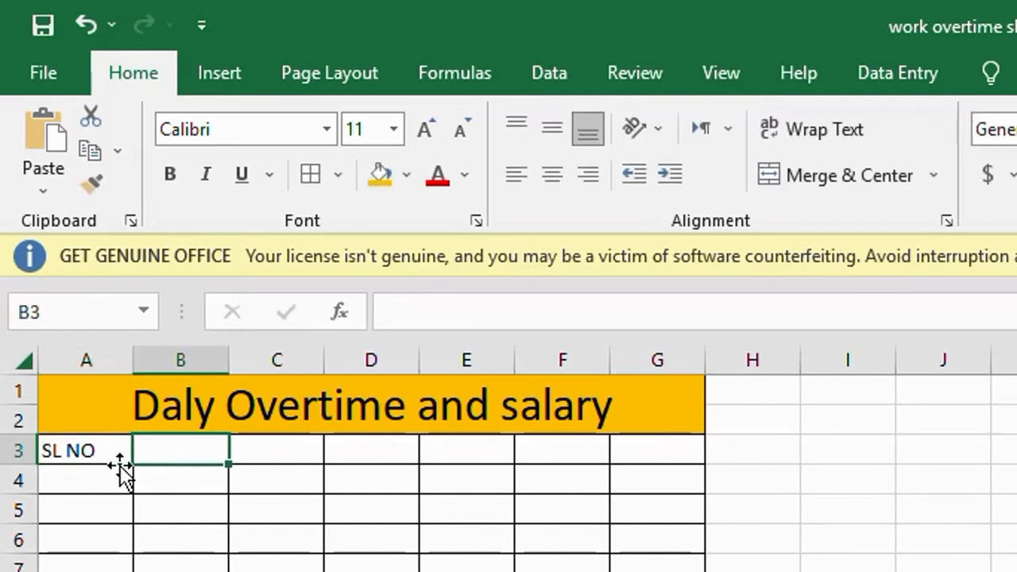
- Enter the column headers "DAYS", "NAME" and "JOB TITLE" in cells B3, C3 and D3
type("d")
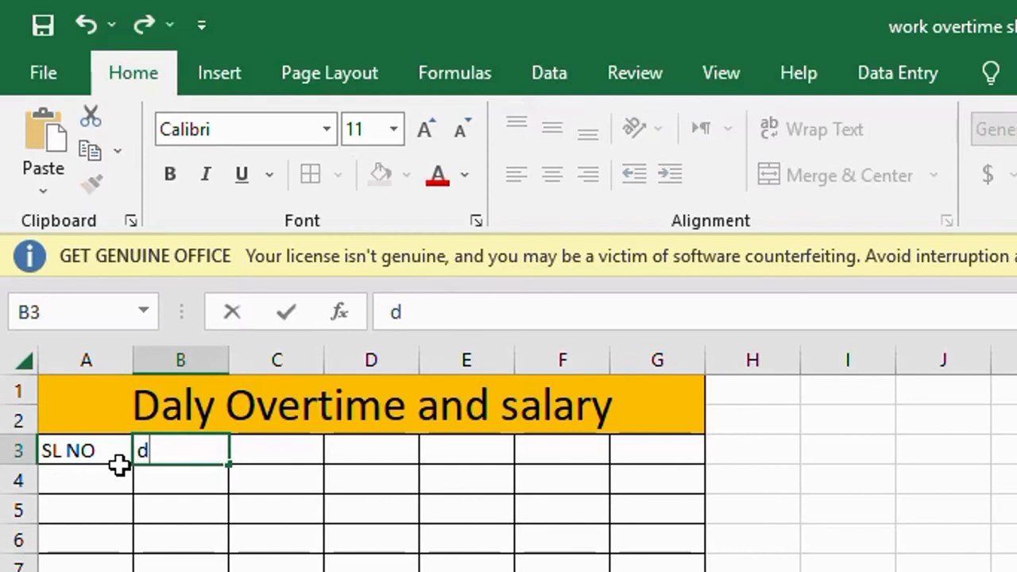
type("AYE")
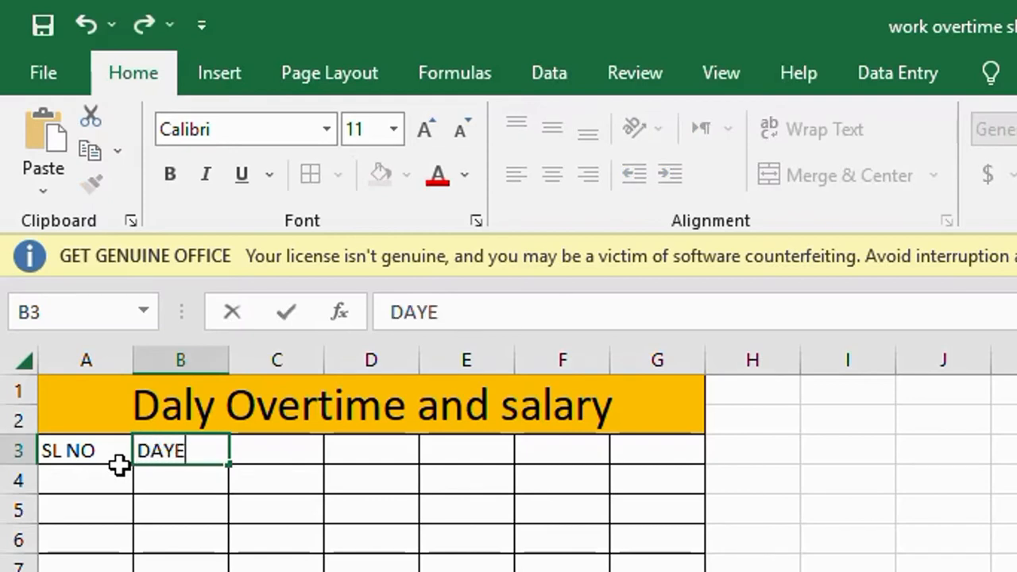
key("Tab")
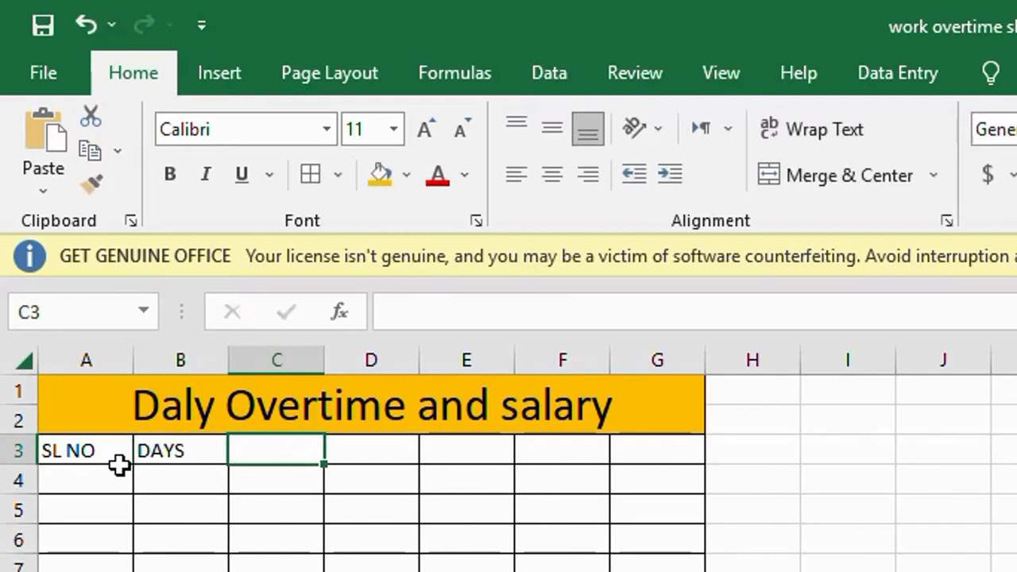
type("NAME")
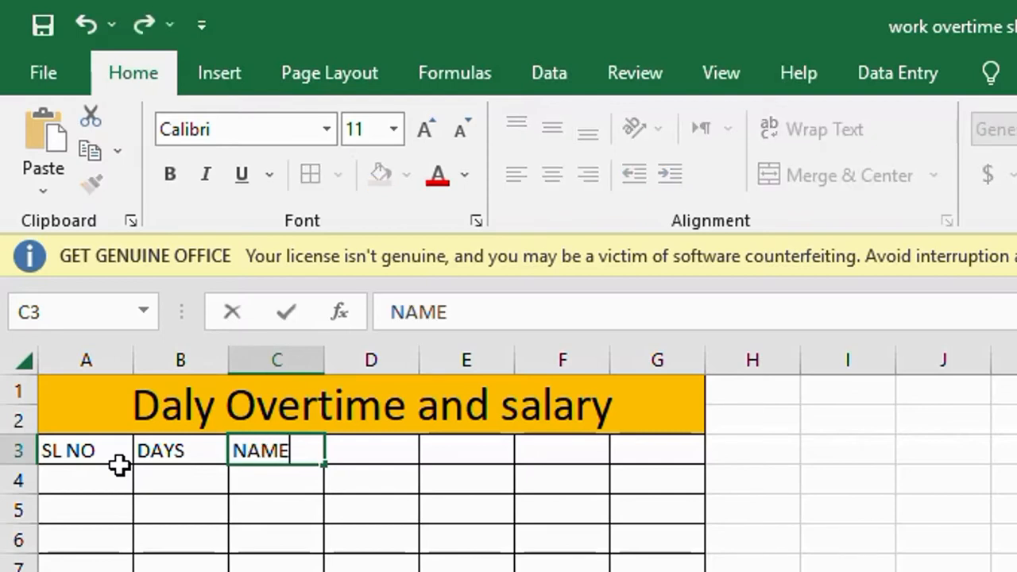
key("Tab")
type("JOB ")
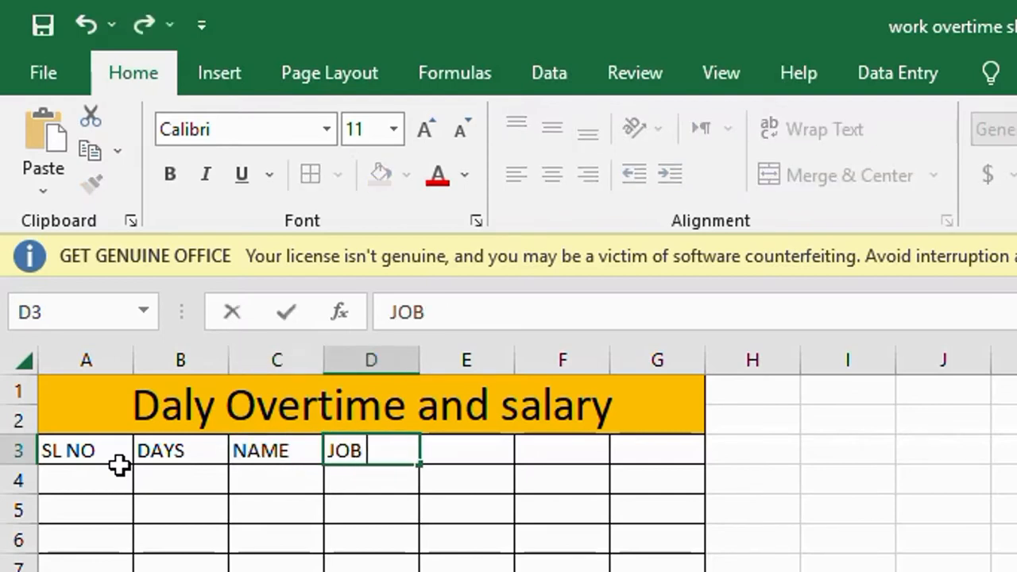
type("TITLE")
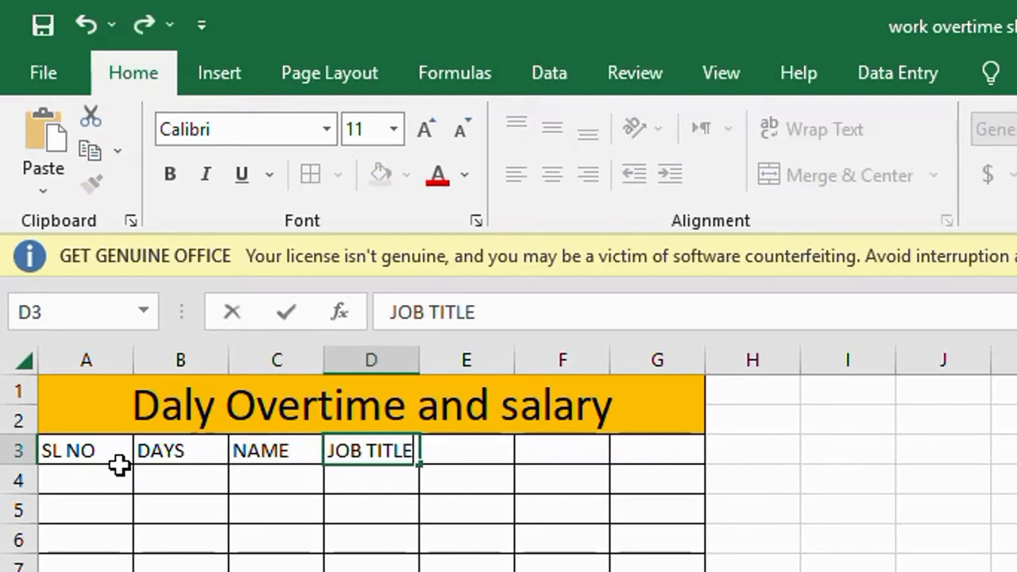
key("Tab")
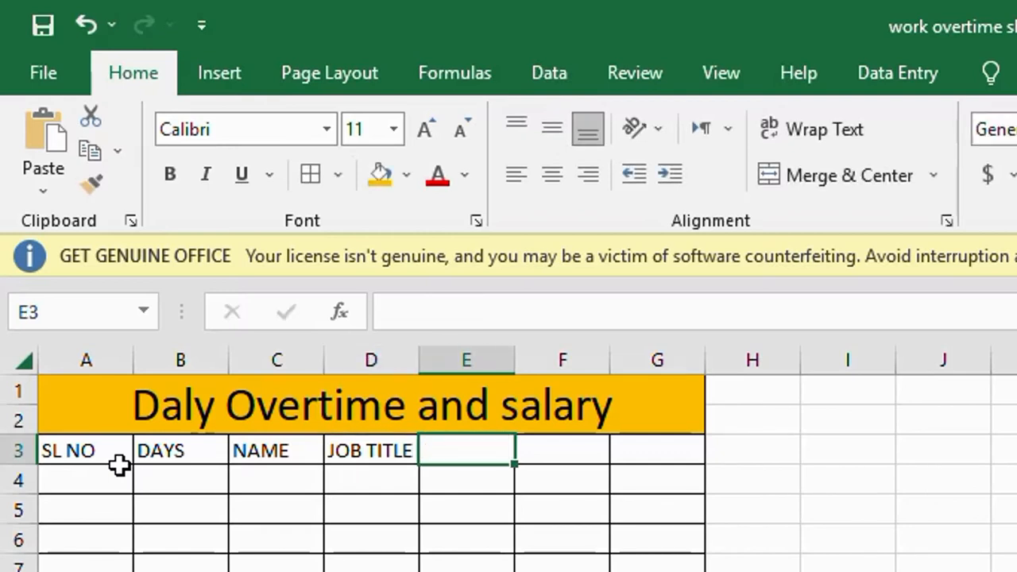
- Enter the headers "WORKING HOUR" in E3 and "OVER TIME" in F3, widening columns E and F to fit them
type("WORKING HOUR")
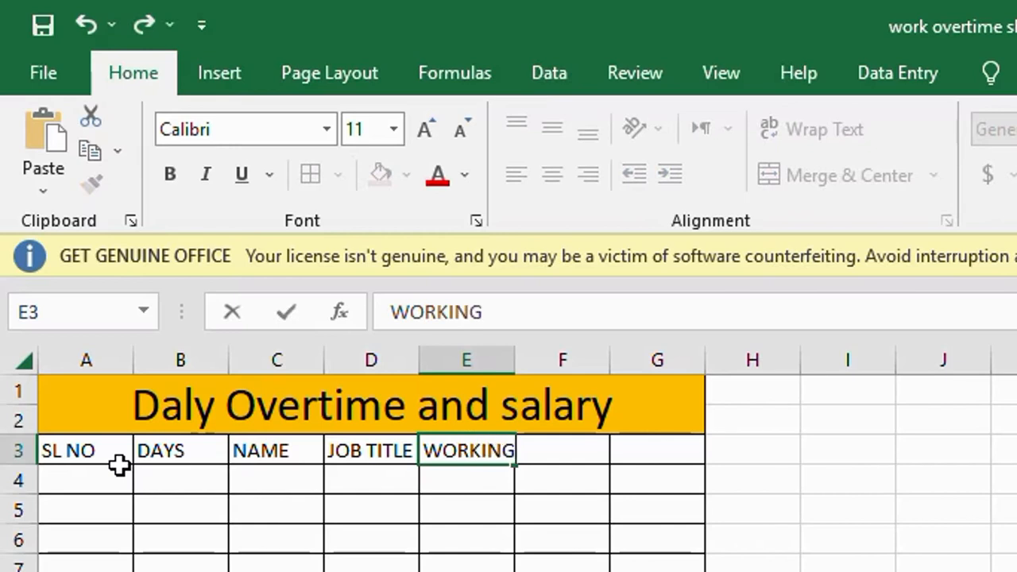
left_click(574, 539)
left_click_drag(518, 360, 606, 360)
left_click(639, 458)
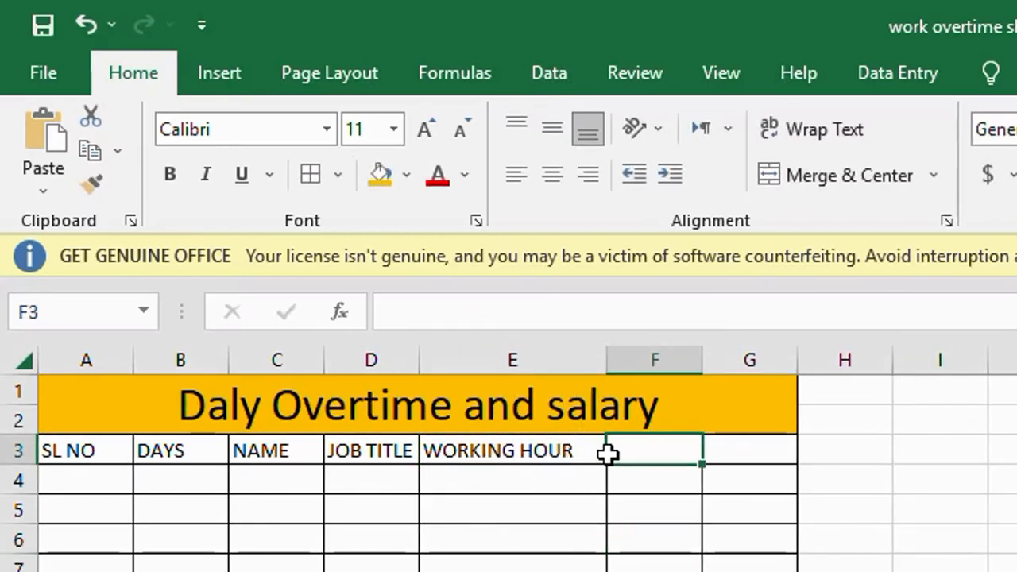
type("OVER TIME")
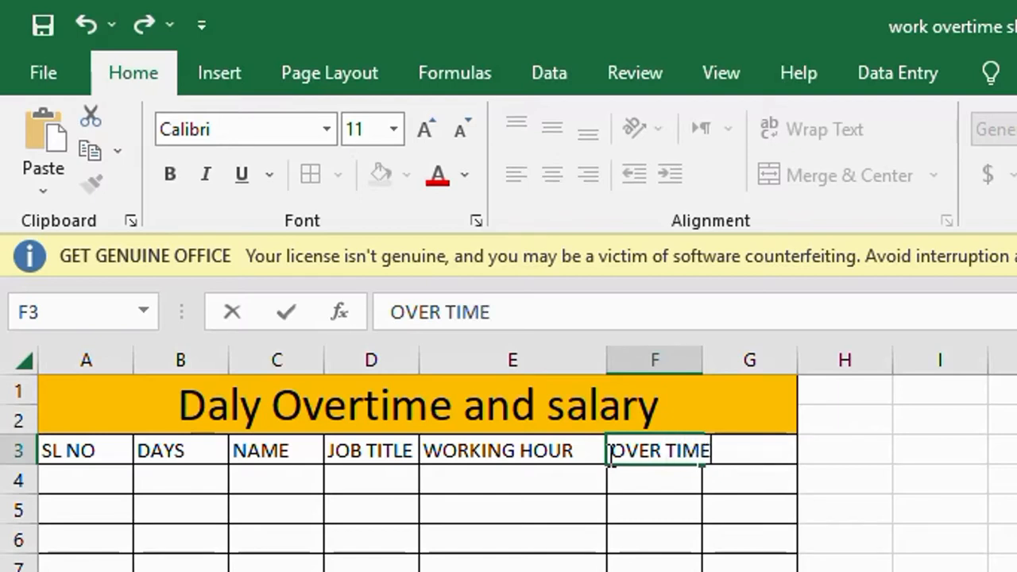
key("Tab")
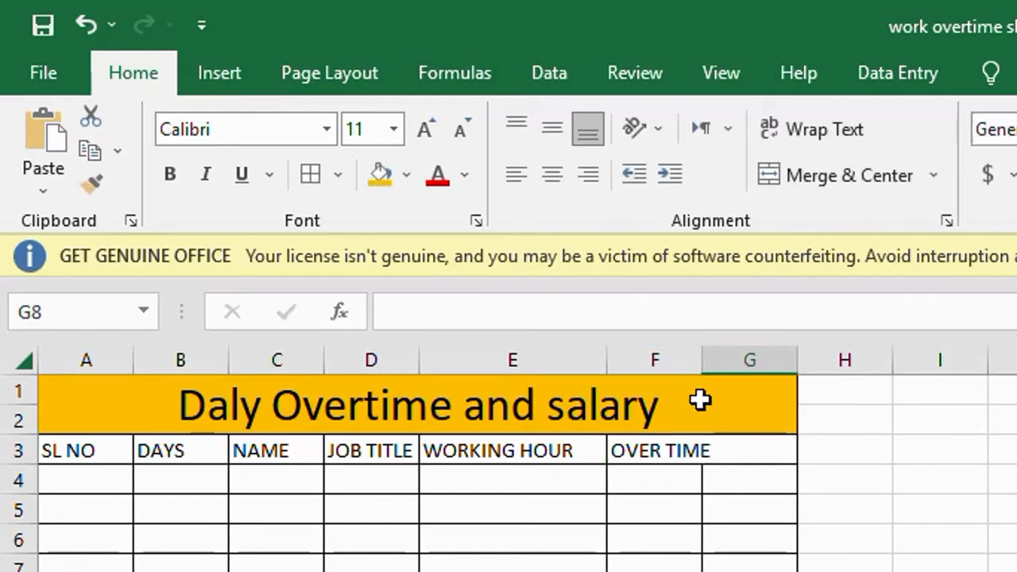
left_click_drag(707, 358, 764, 359)
- Enter the header "DAILY SALARY" in cell G3 and widen column G to fit it
type("DAYL")
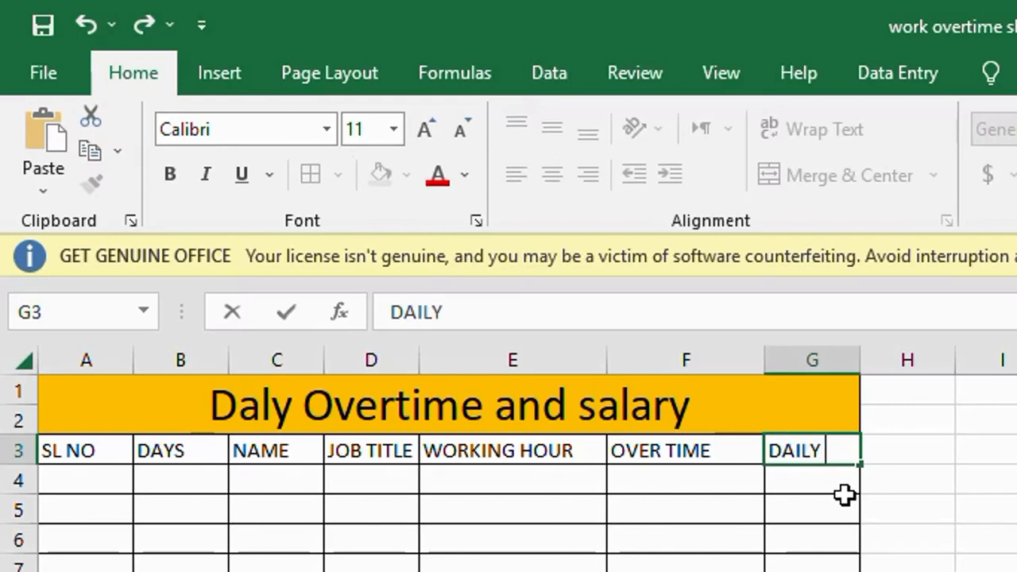
type("Y SALARY")
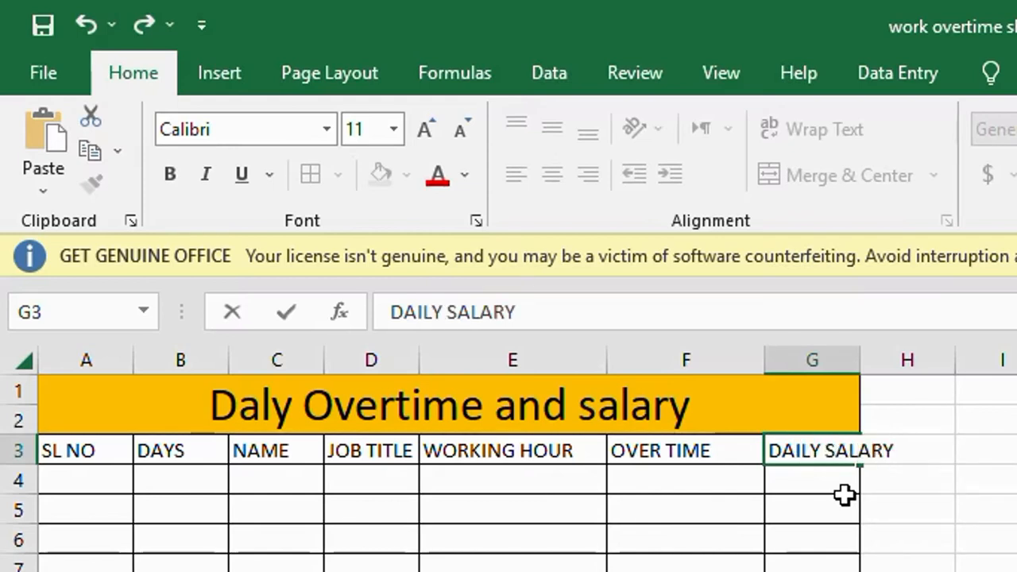
left_click(864, 513)
left_click_drag(857, 365, 906, 365)
- Number the rows of the SL NO column from 1 to 13 in A4:A16 by extending the series 1, 2
left_click(103, 483)
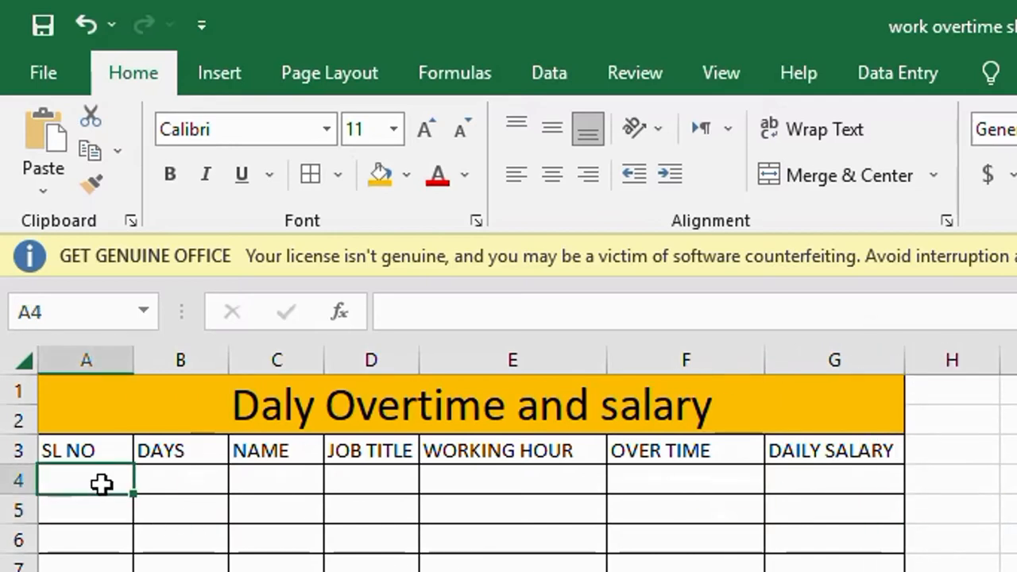
type("1")
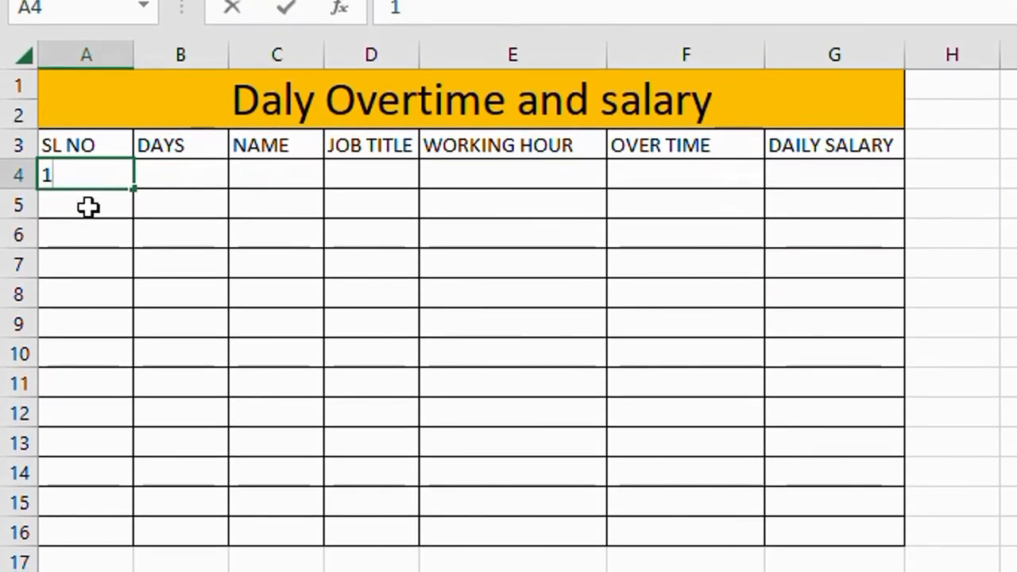
key("Return")
type("2")
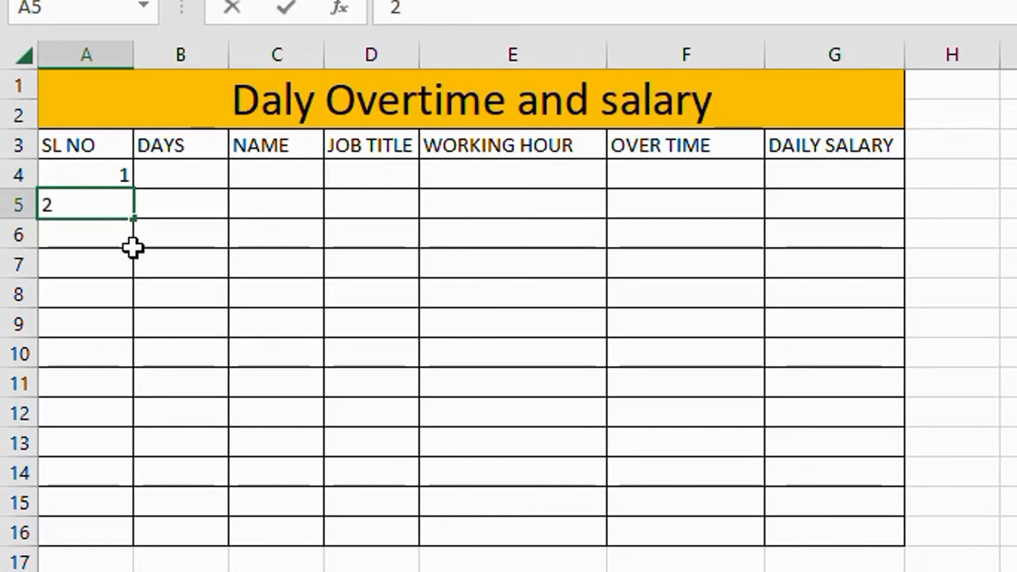
key("Return")
left_click_drag(114, 170, 100, 552)
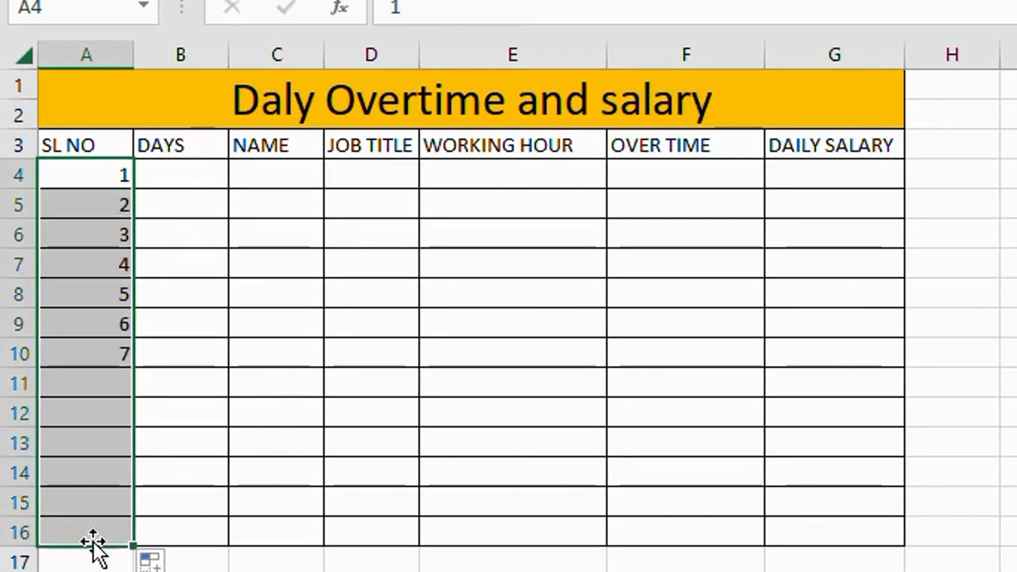
- Fill B4:B16 with consecutive weekdays starting from "SATURDAY" and widen column B to fit them
left_click(161, 171)
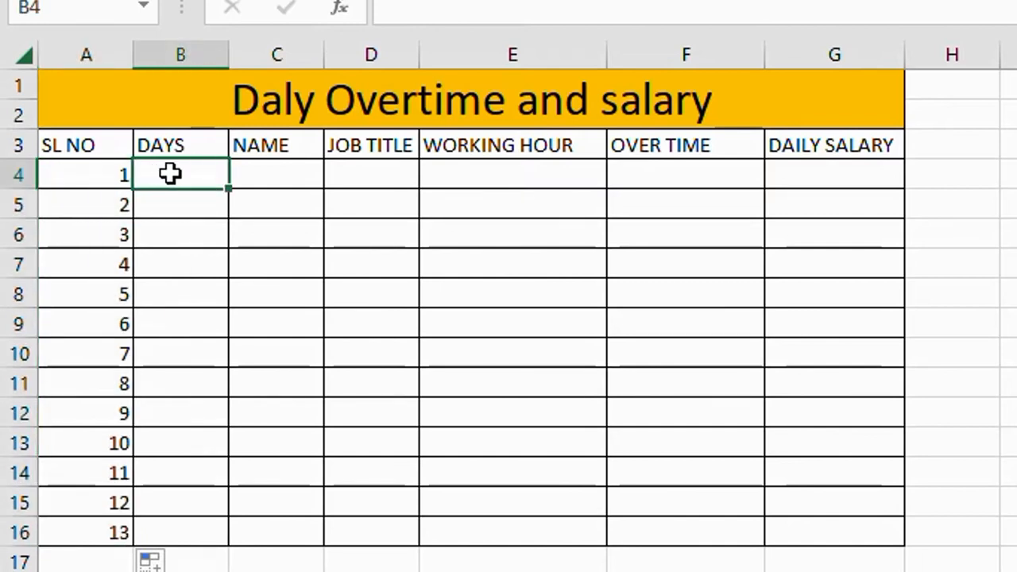
type("SA")
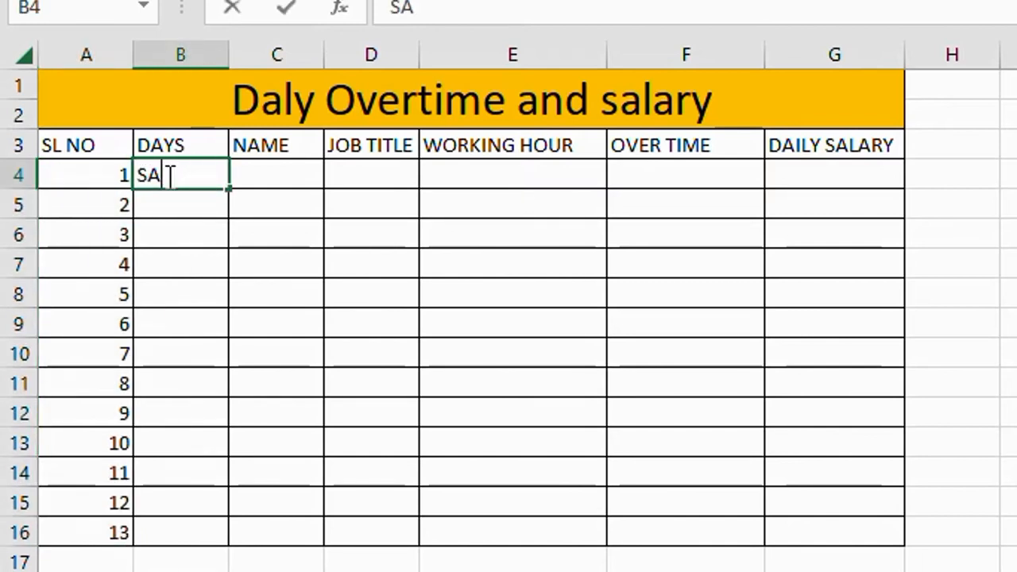
type("TURDAY")
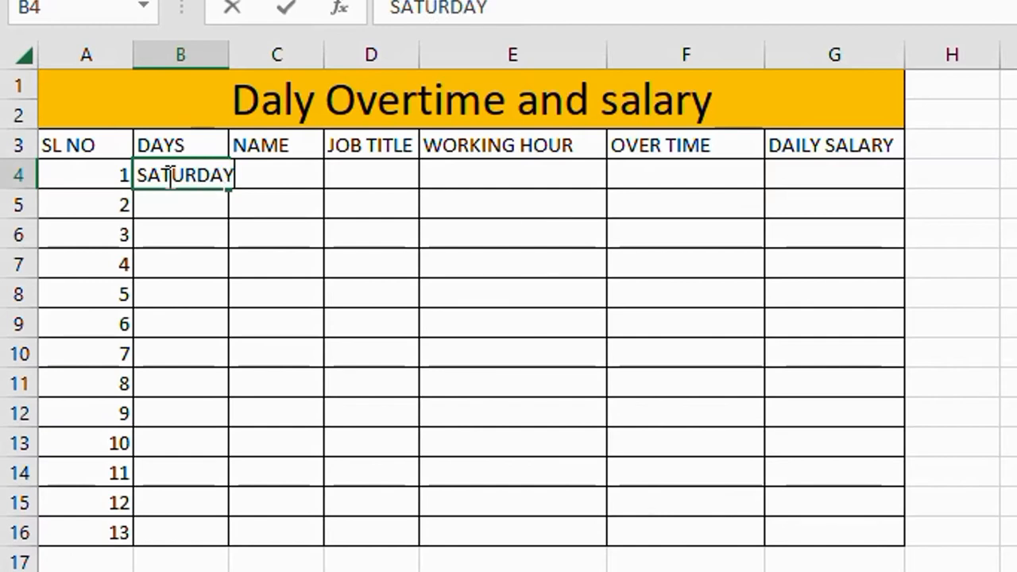
left_click(204, 275)
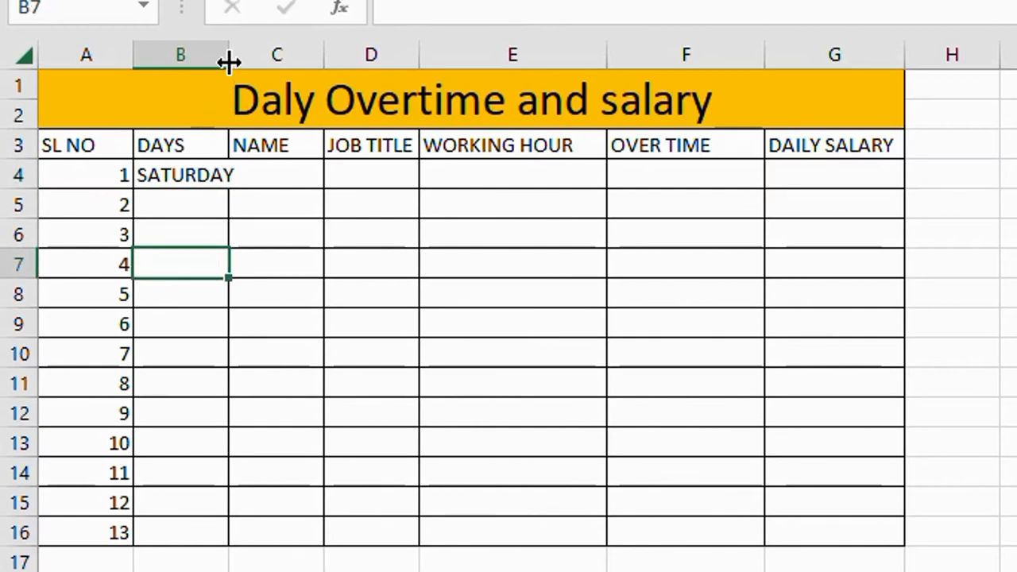
left_click_drag(229, 58, 257, 57)
left_click(202, 177)
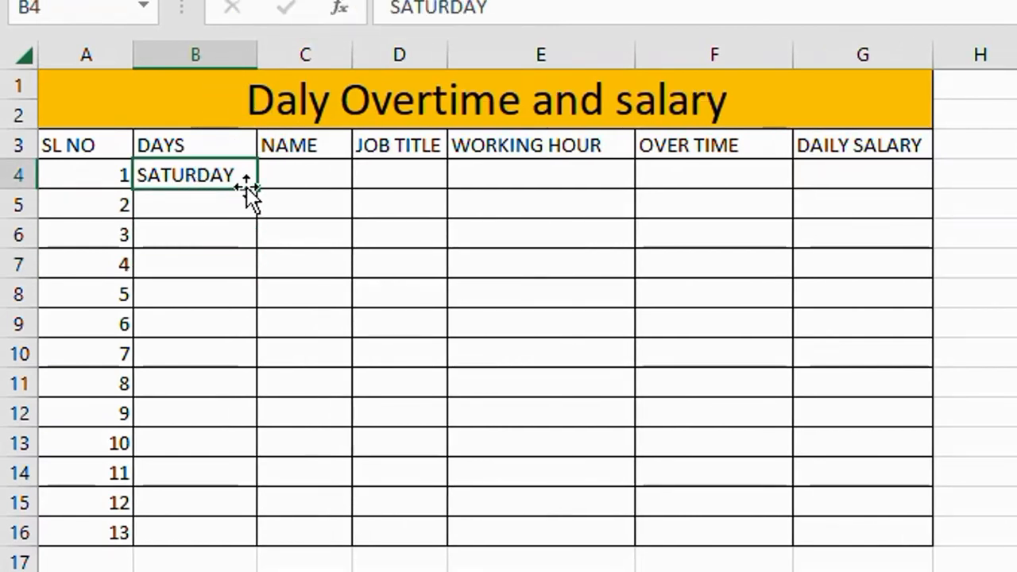
left_click_drag(256, 189, 238, 539)
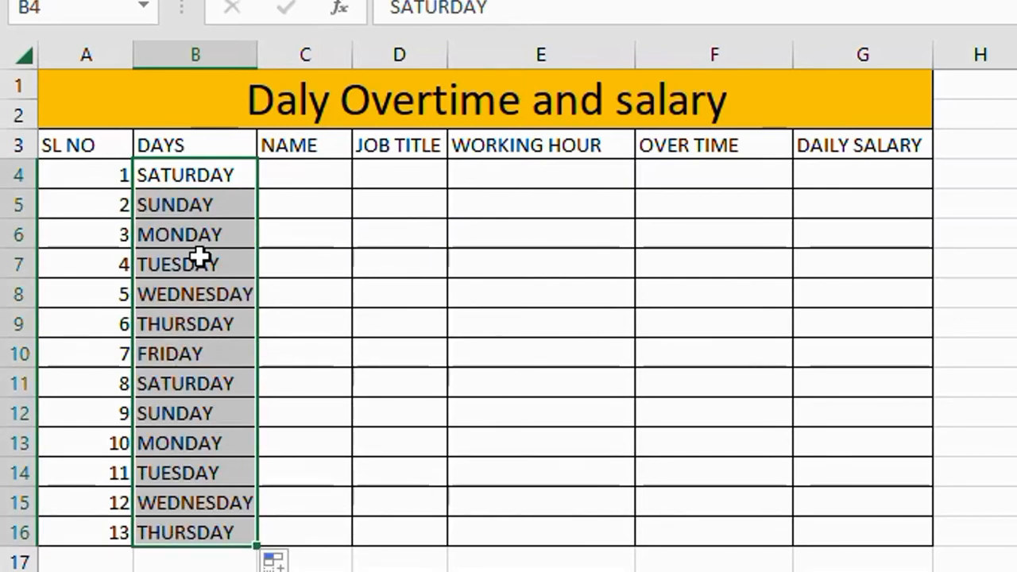
left_click(341, 349)
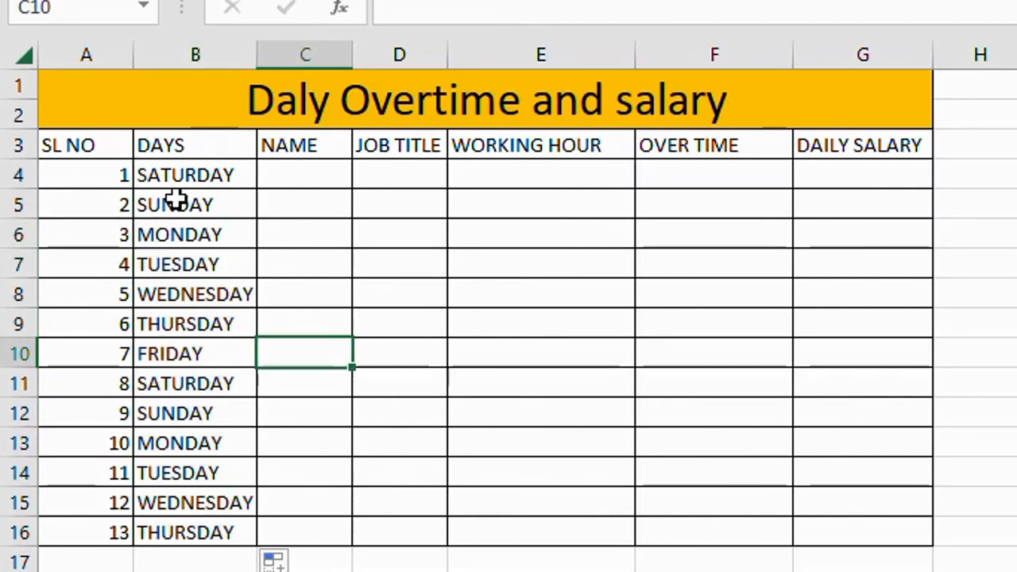
left_click(310, 225)
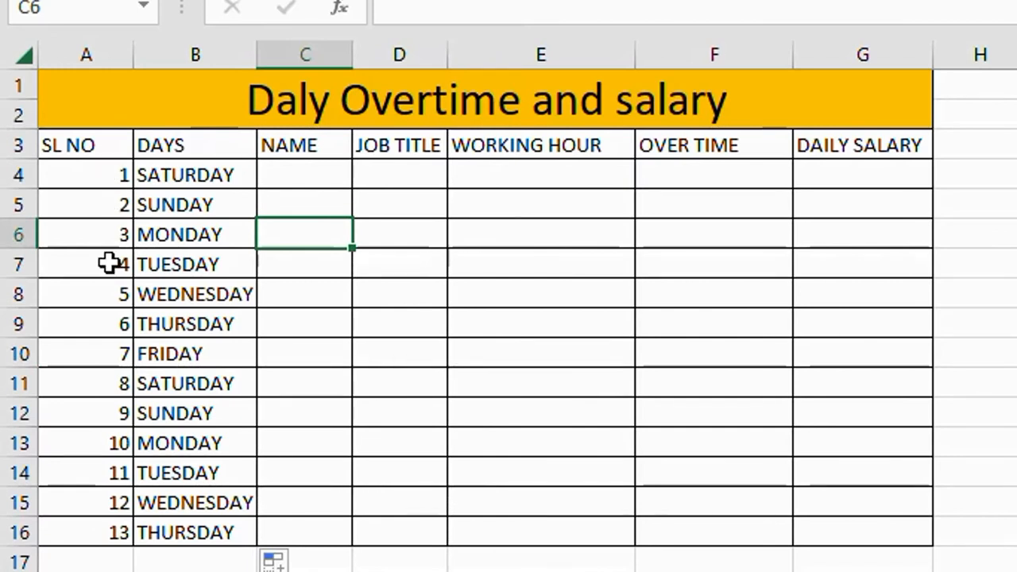
- Widen column C slightly and enter the first employee's name in cell C4
left_click(299, 174)
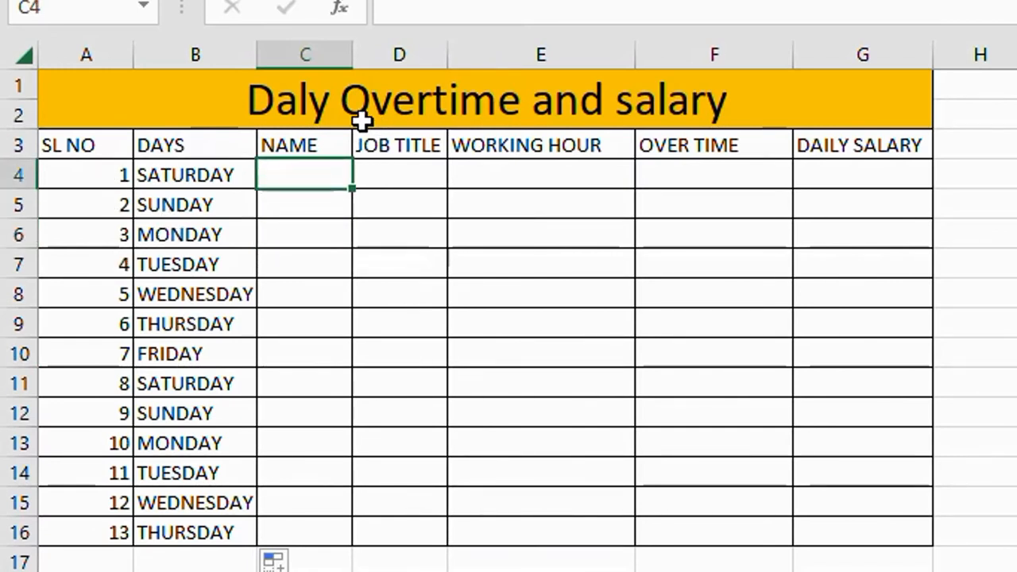
left_click_drag(358, 54, 376, 54)
type("HAS")
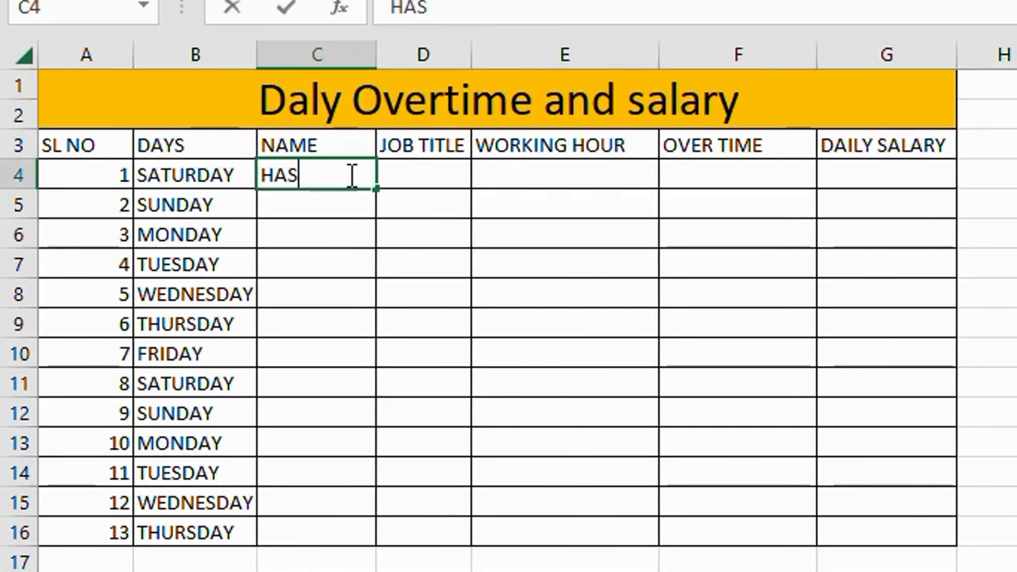
type("AN")
left_click(343, 209)
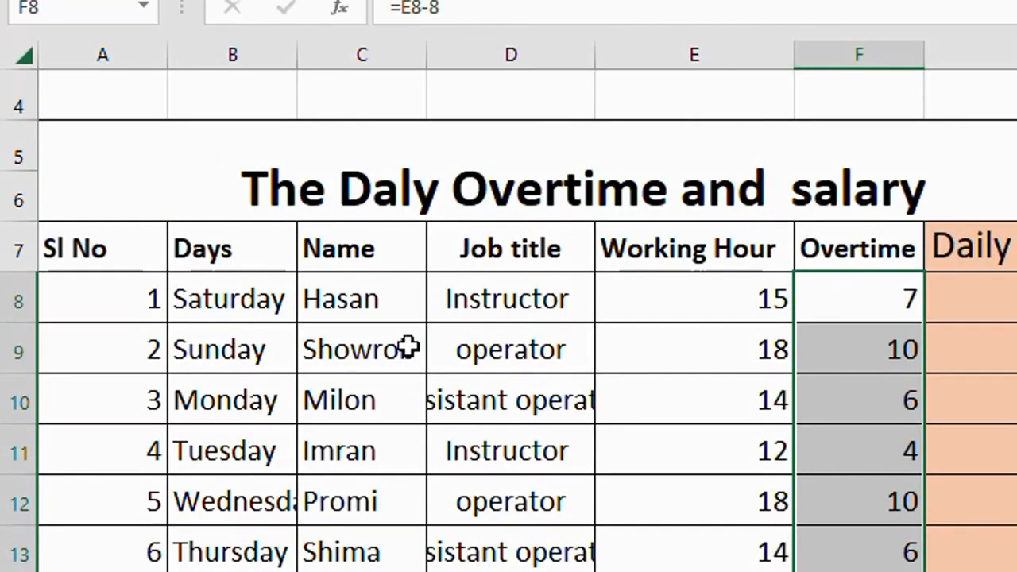
- Copy the employee names from C8:C15 of the 23.12.22 sheet into Sheet5's NAME column starting at C4, and widen column C
left_click_drag(367, 299, 369, 571)
key("ctrl+c")
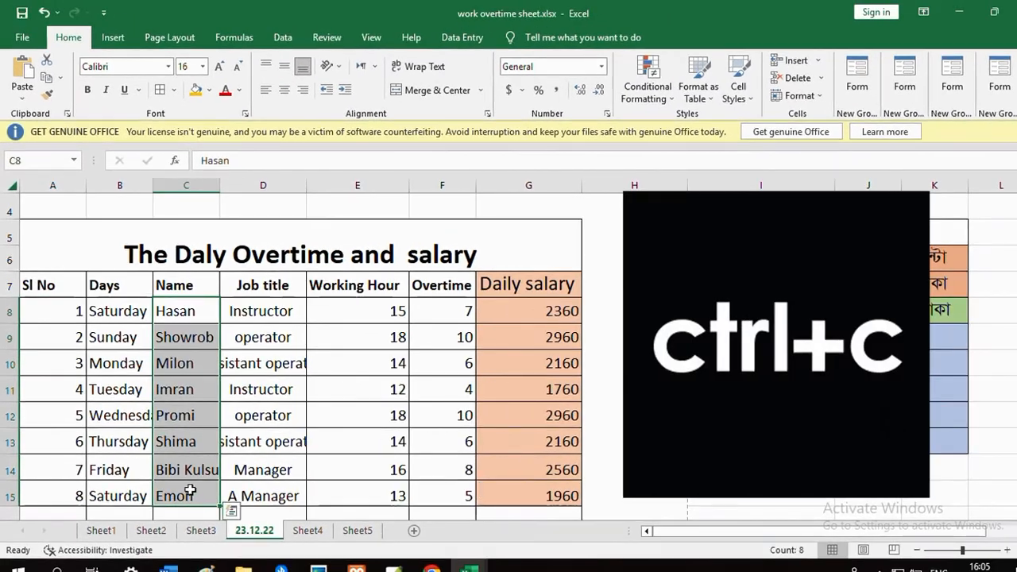
key("ctrl+c")
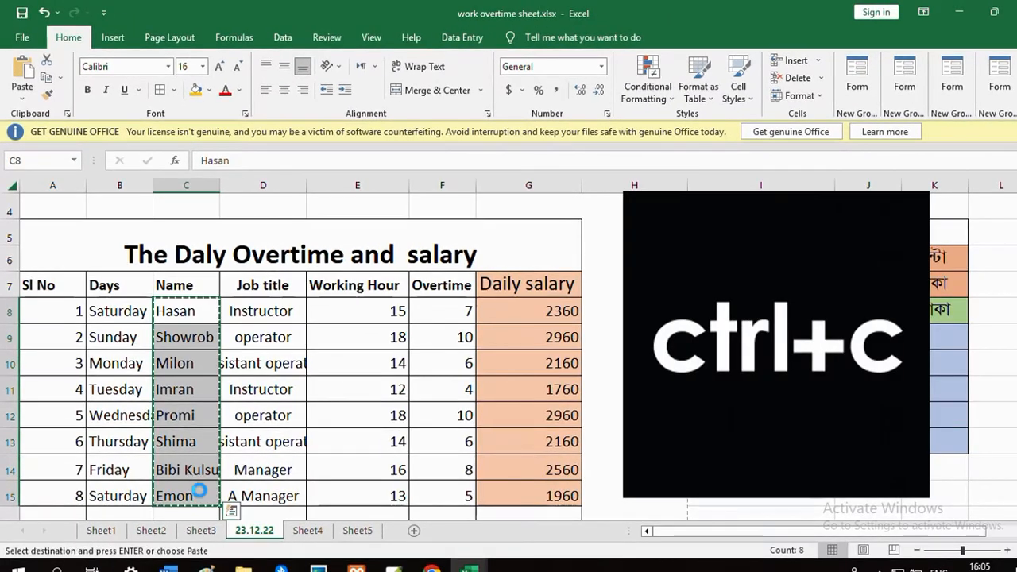
left_click(355, 531)
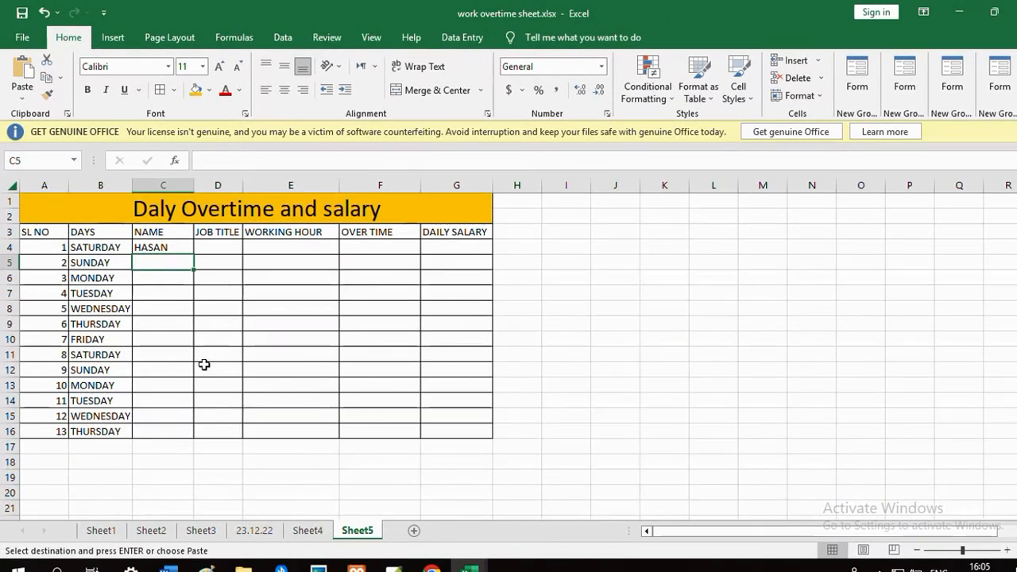
left_click_drag(166, 247, 165, 433)
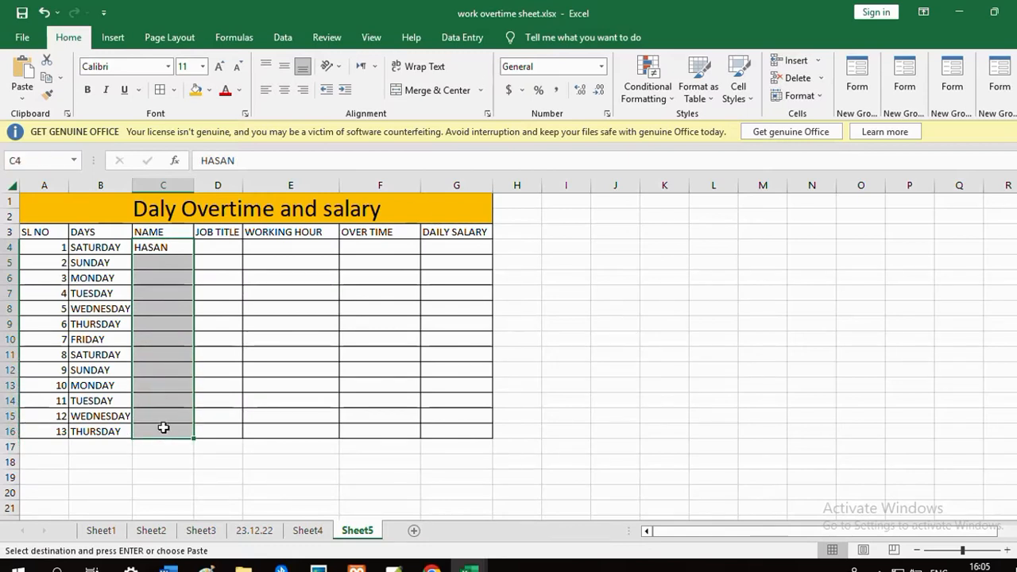
key("ctrl+v")
left_click(200, 383)
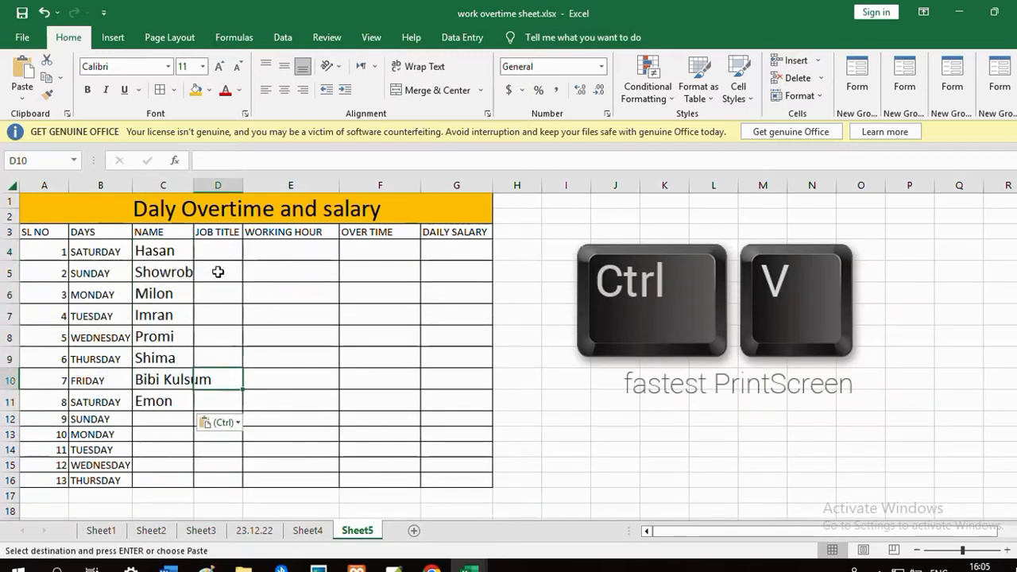
left_click_drag(191, 191, 208, 191)
- Copy the job titles from D8:D15 of the 23.12.22 sheet into D4:D11 of Sheet5, and widen column D
left_click(230, 250)
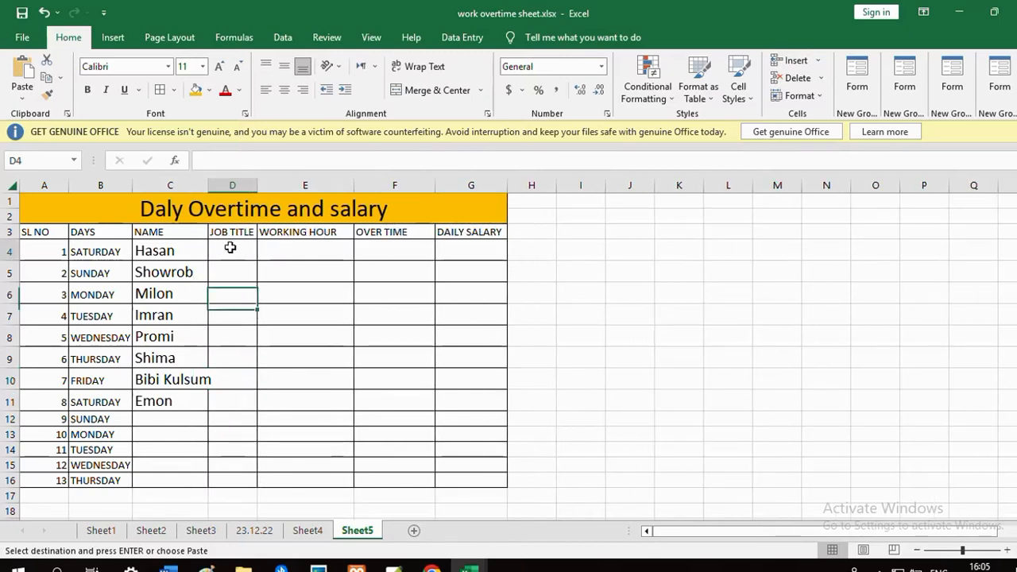
key("ctrl+Page_Up")
key("ctrl+Page_Up")
left_click_drag(255, 310, 265, 490)
key("ctrl+c")
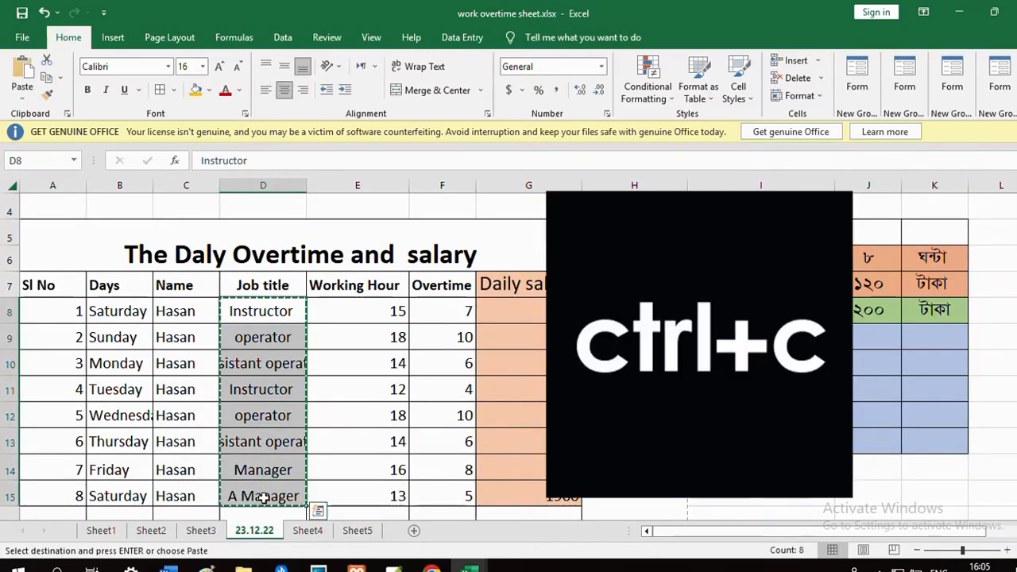
left_click(355, 531)
key("ctrl+v")
left_click_drag(245, 245, 245, 410)
key("ctrl+v")
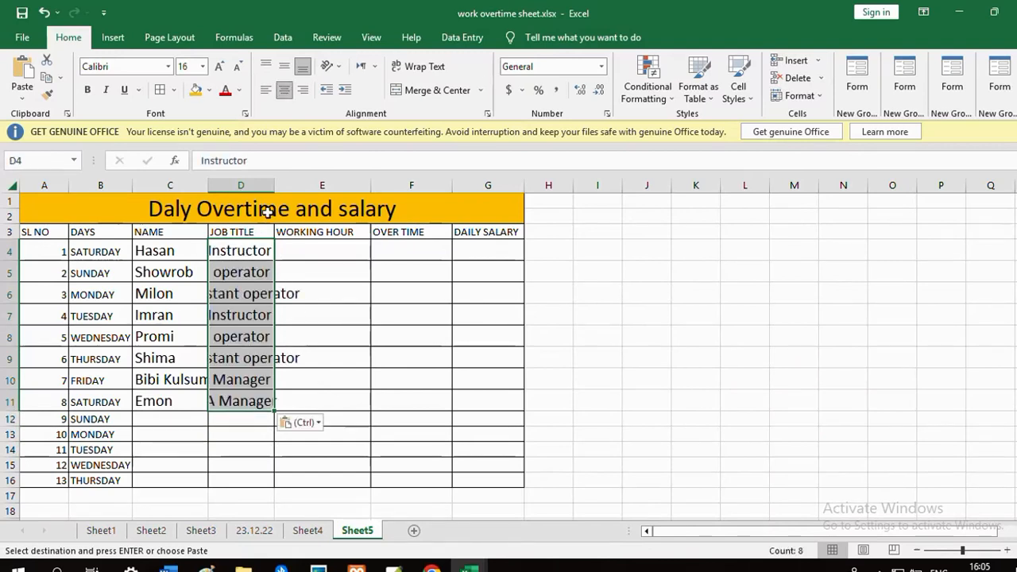
left_click_drag(275, 190, 321, 188)
- Enter the working hours 15, 18, 14, 12, 18, 17, 16 and 13 in cells E4:E11
left_click(367, 254)
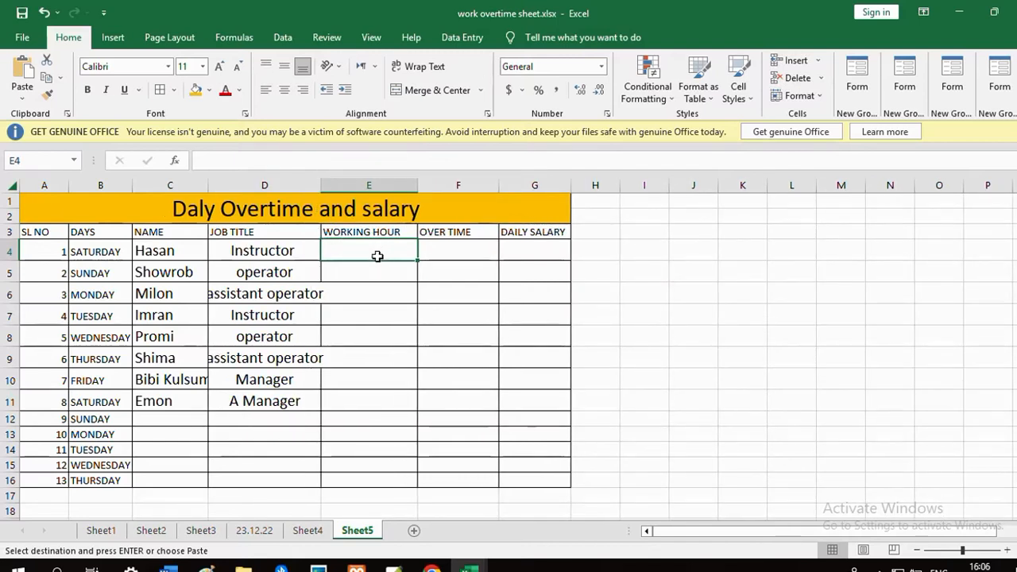
type("15")
key("Return")
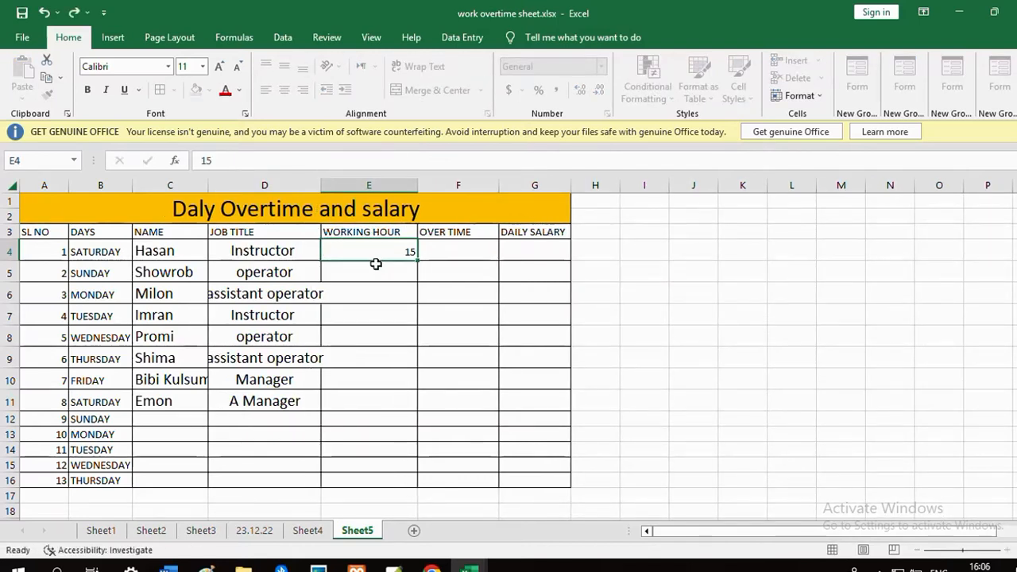
type("18")
key("Return")
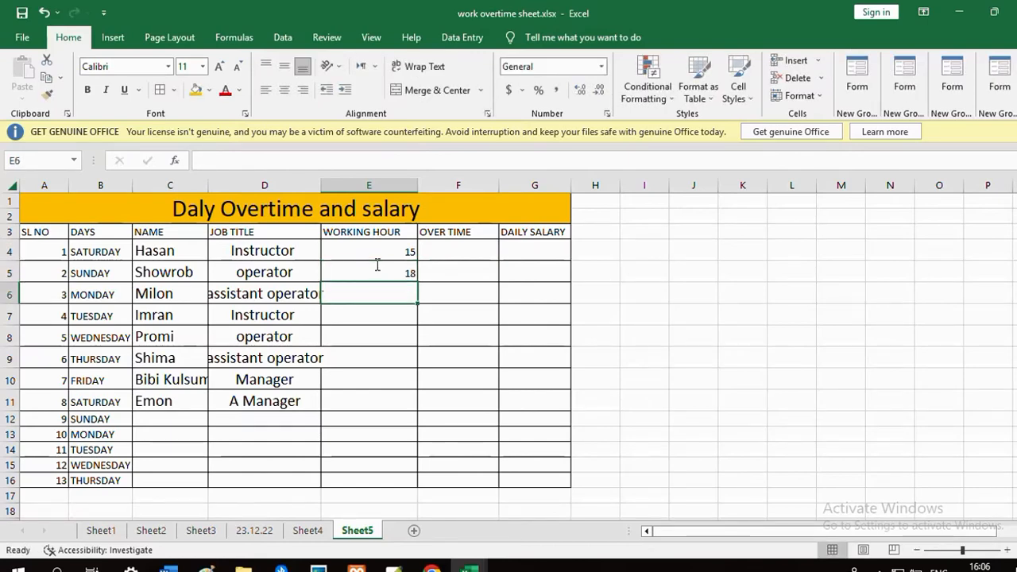
type("14")
key("Return")
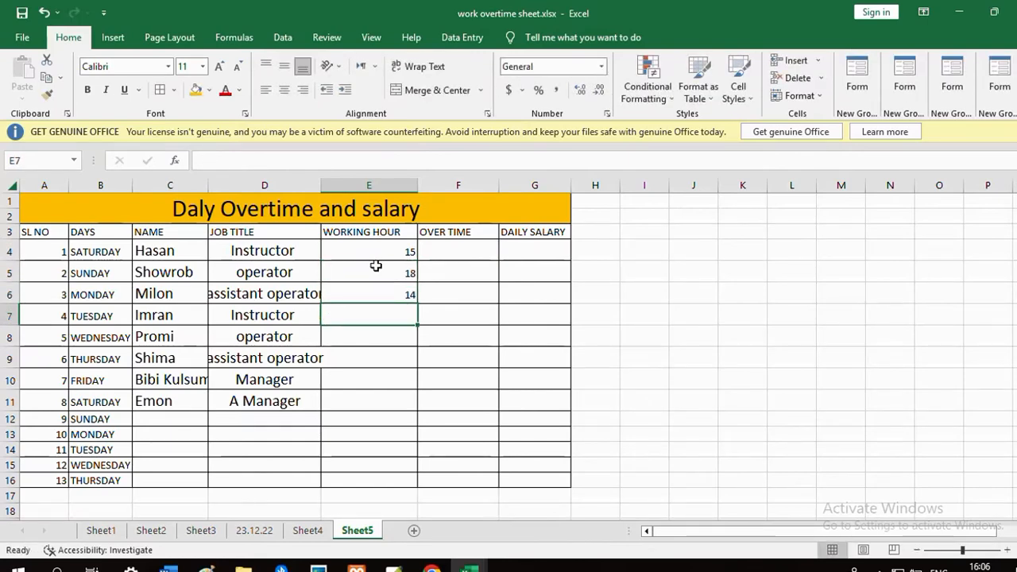
type("12")
key("Return")
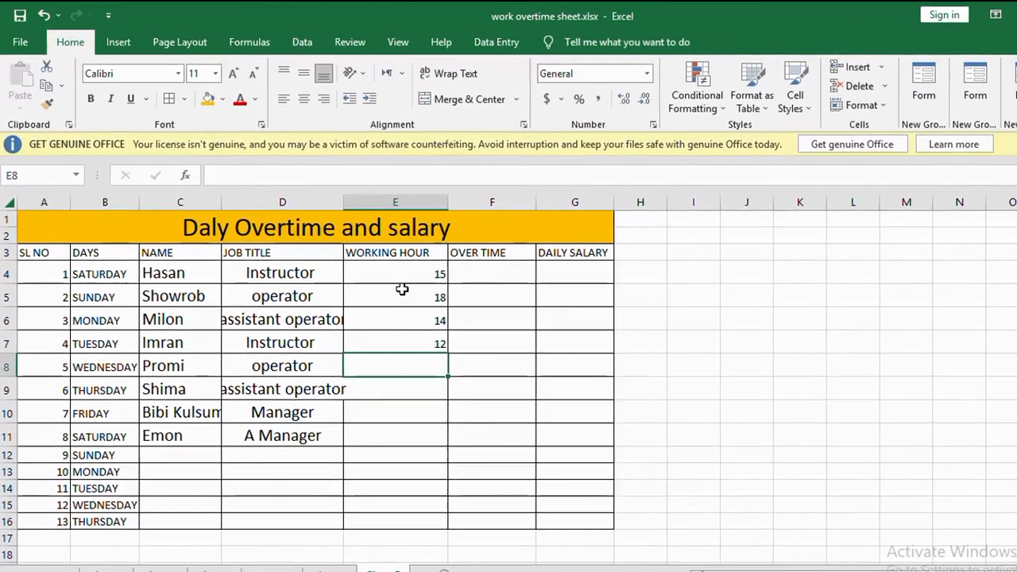
type("18")
key("Return")
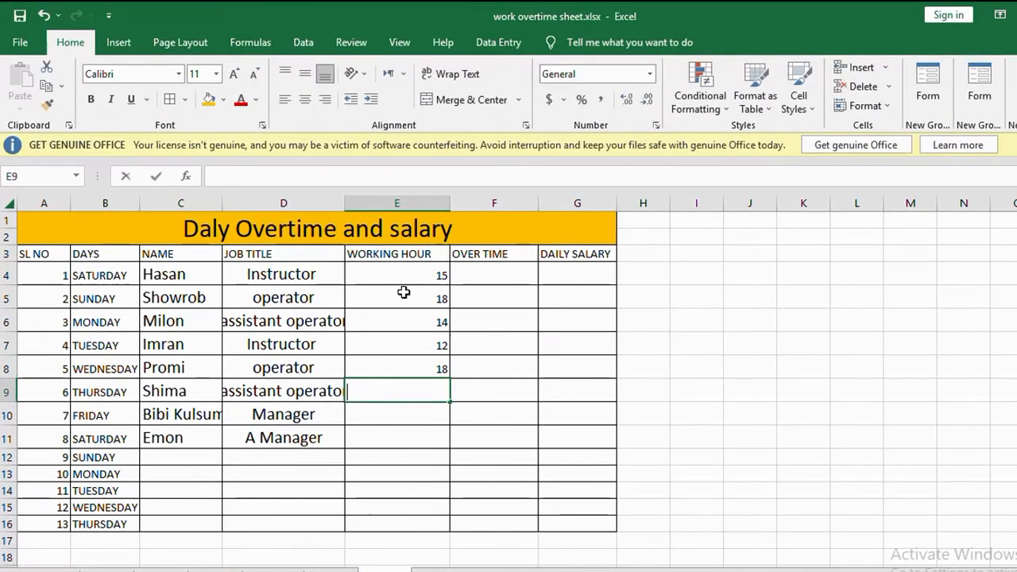
type("17")
key("Return")
type("16")
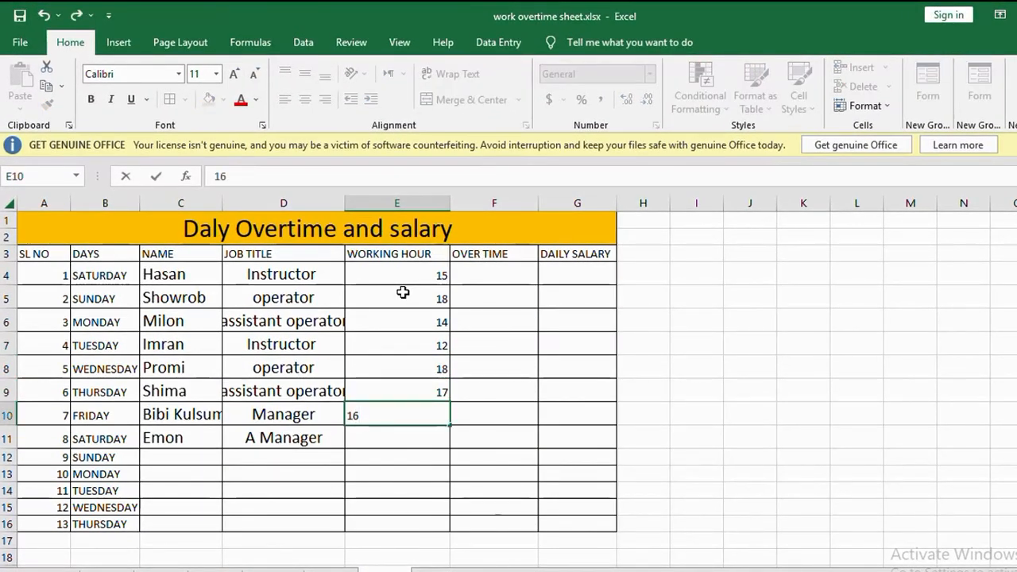
key("Return")
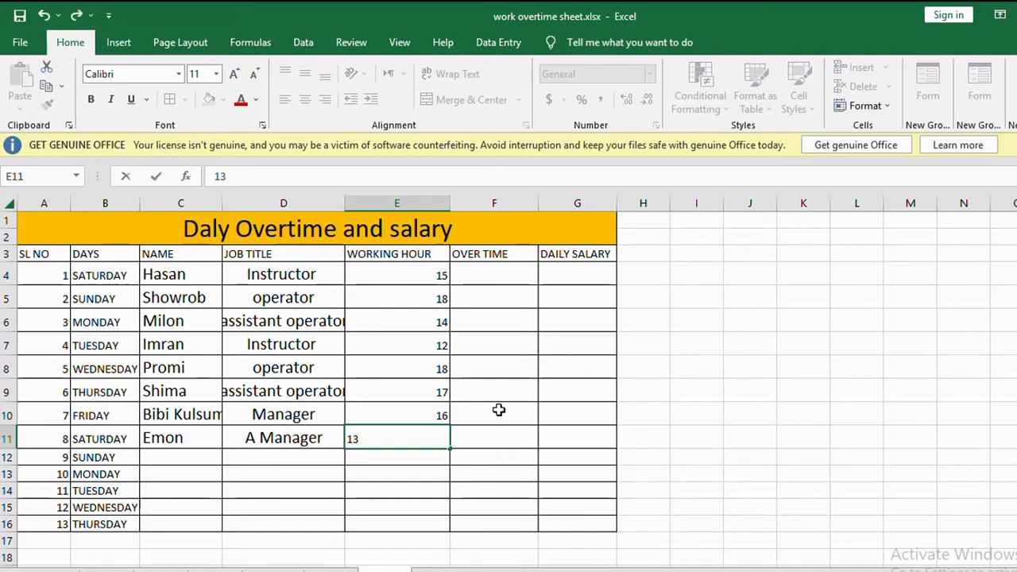
left_click(497, 411)
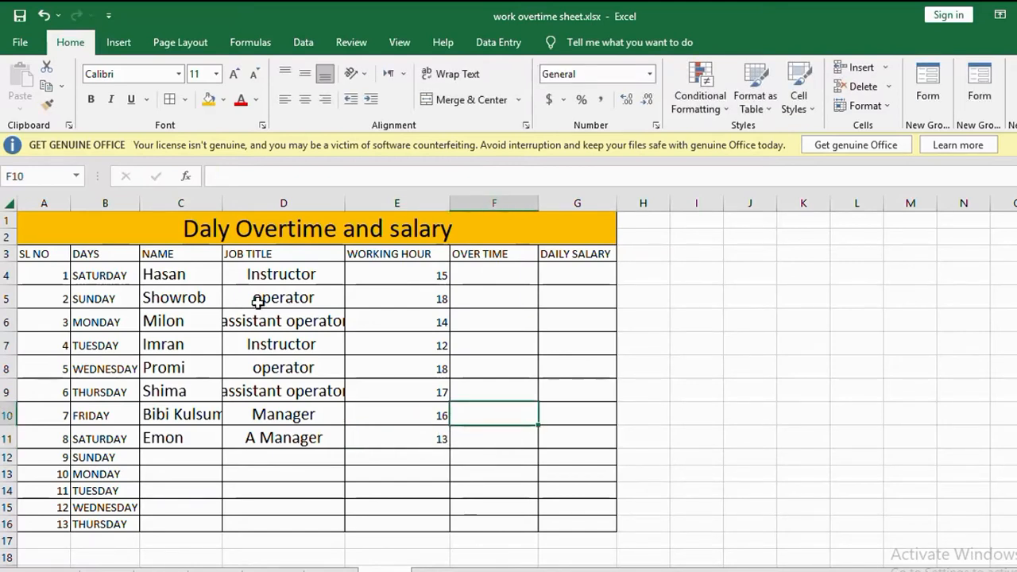
- Enter the value 8 in cell I4 beside the table
left_click(473, 274)
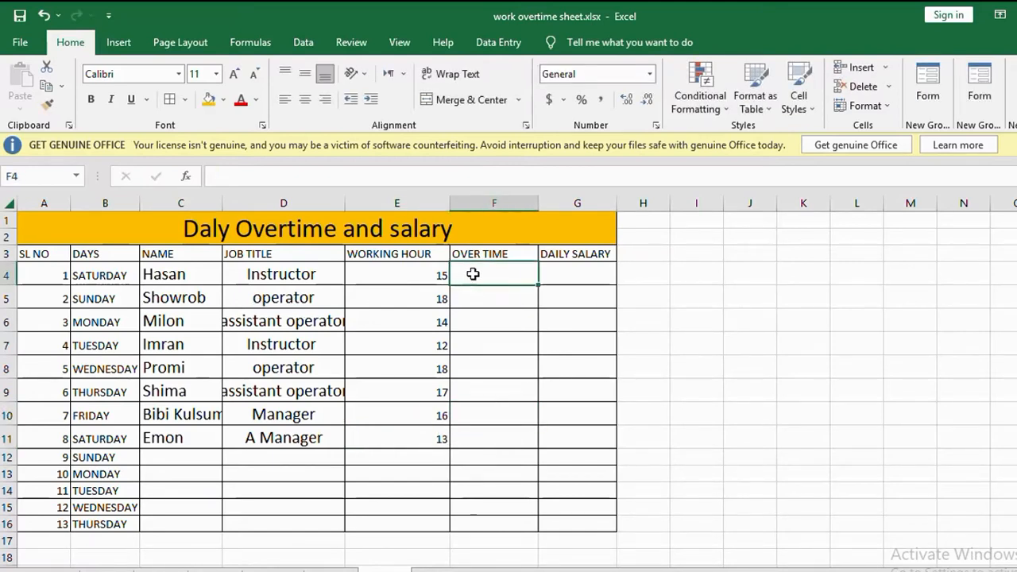
left_click(695, 276)
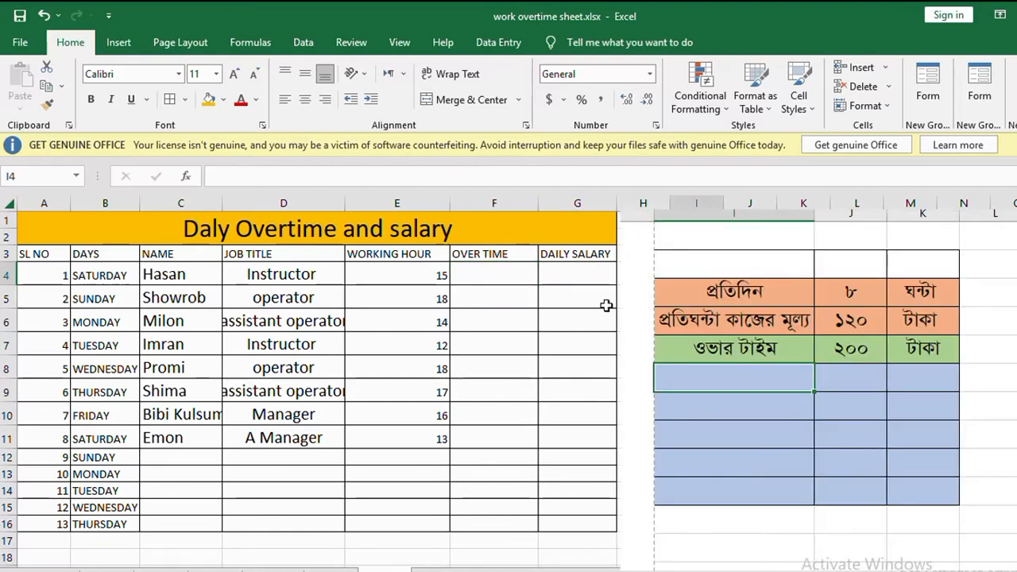
type("8")
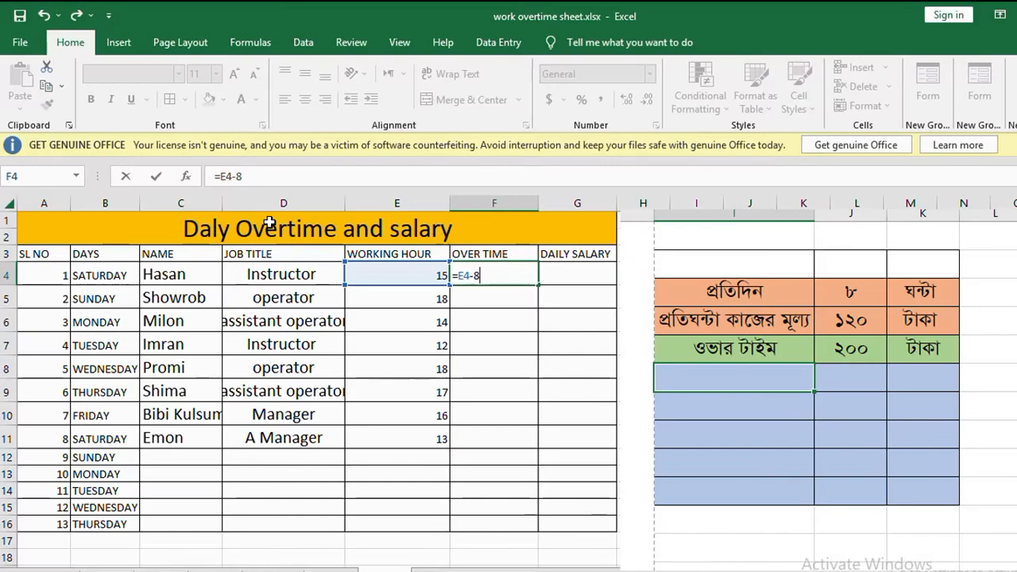
- Clear the unconfirmed overtime formula from cell F4
key("BackSpace")
key("BackSpace")
key("BackSpace")
key("BackSpace")
key("BackSpace")
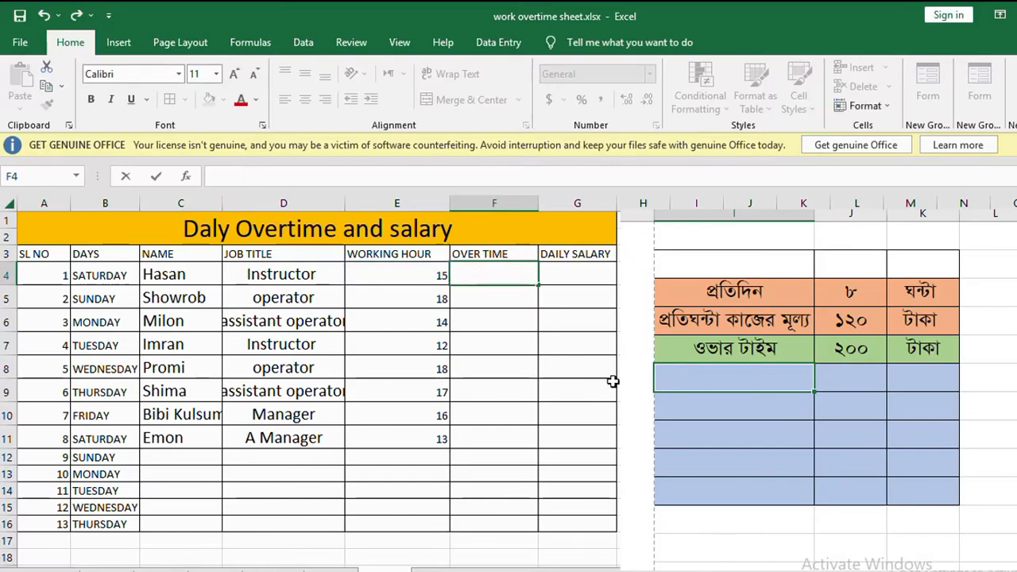
left_click(685, 387)
- Calculate overtime in F4 with the formula =E4-8 and fill it down the OVER TIME column to F11
left_click(481, 278)
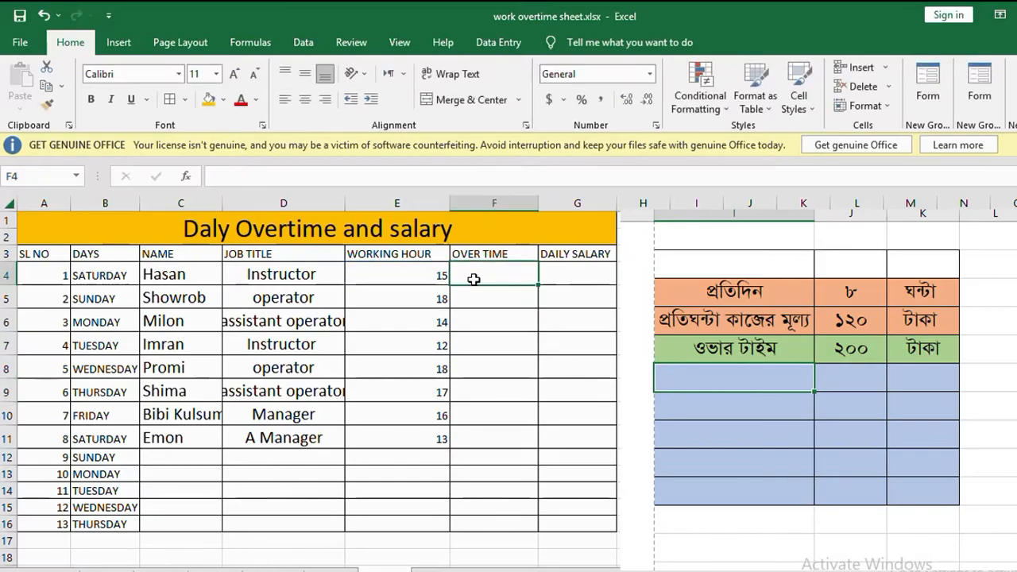
type("=")
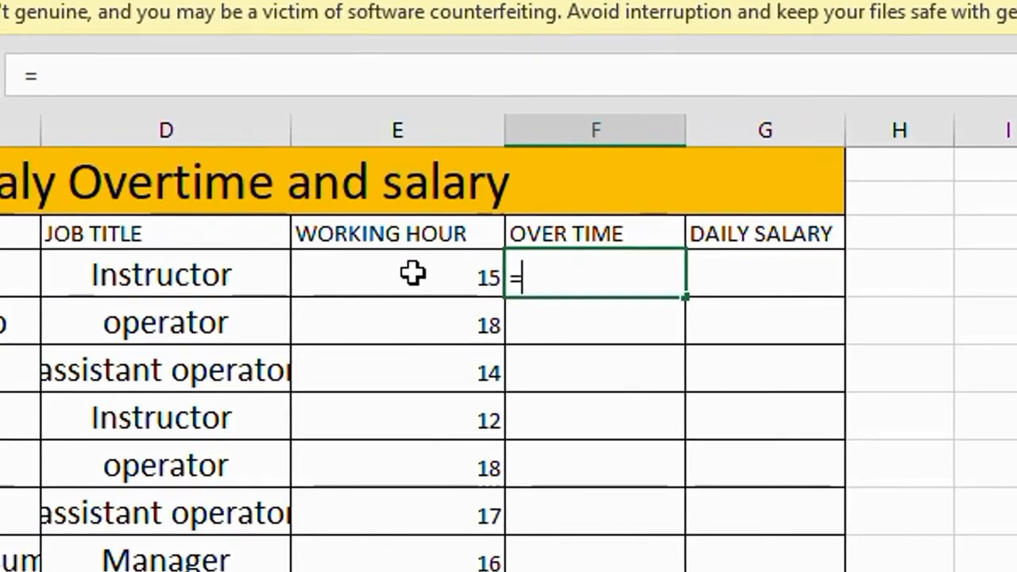
left_click(413, 272)
type("-")
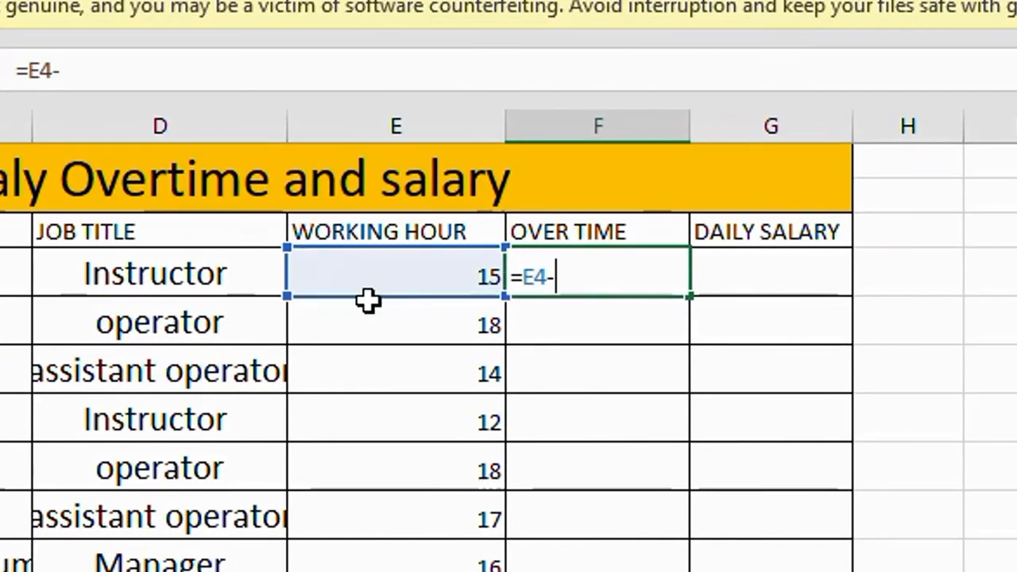
type("8")
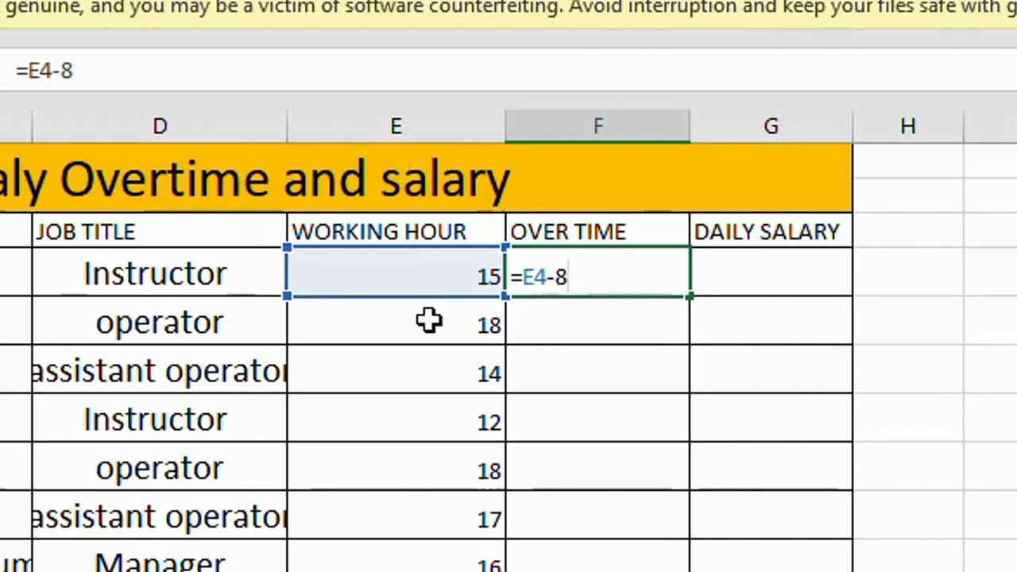
key("Return")
left_click(572, 268)
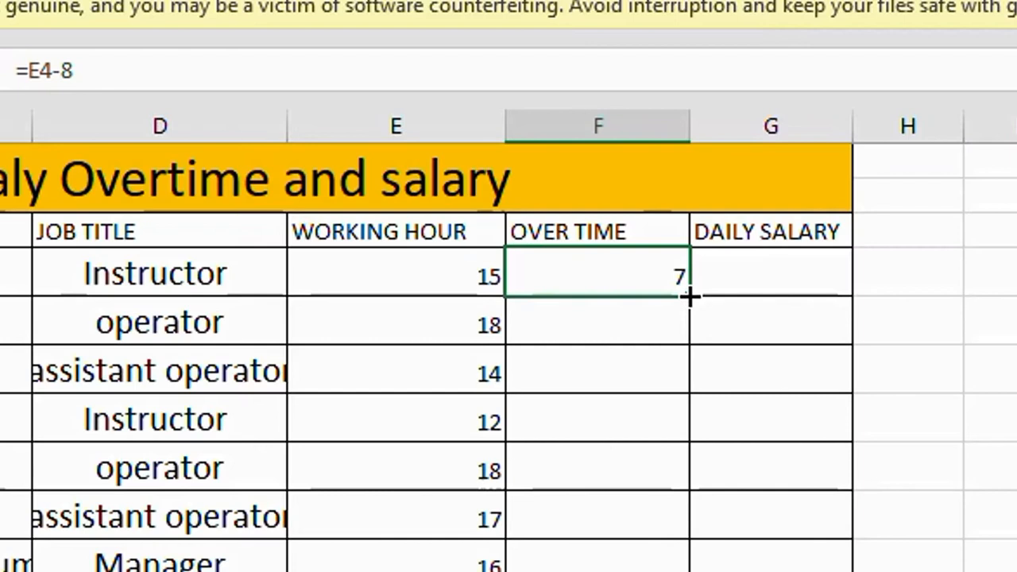
left_click_drag(688, 297, 675, 570)
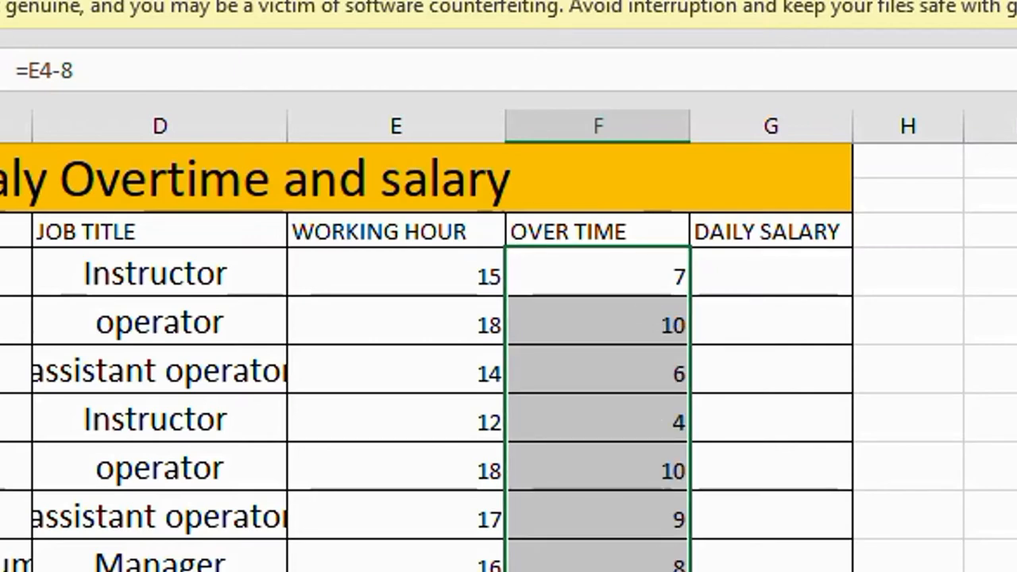
- Calculate the daily salary in G4 with the formula =8*120+F4*200 and fill it down the DAILY SALARY column
left_click(758, 276)
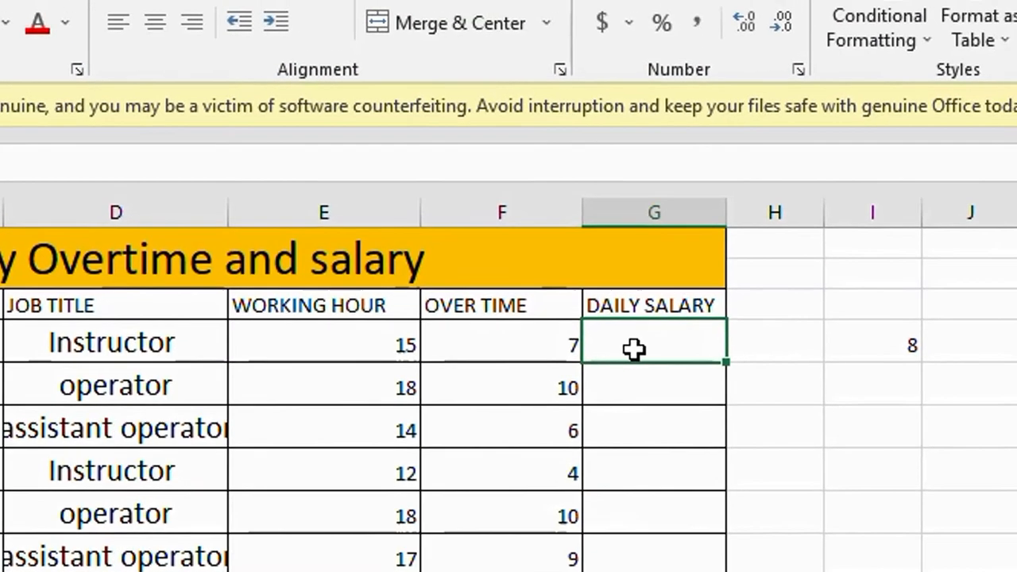
type("=")
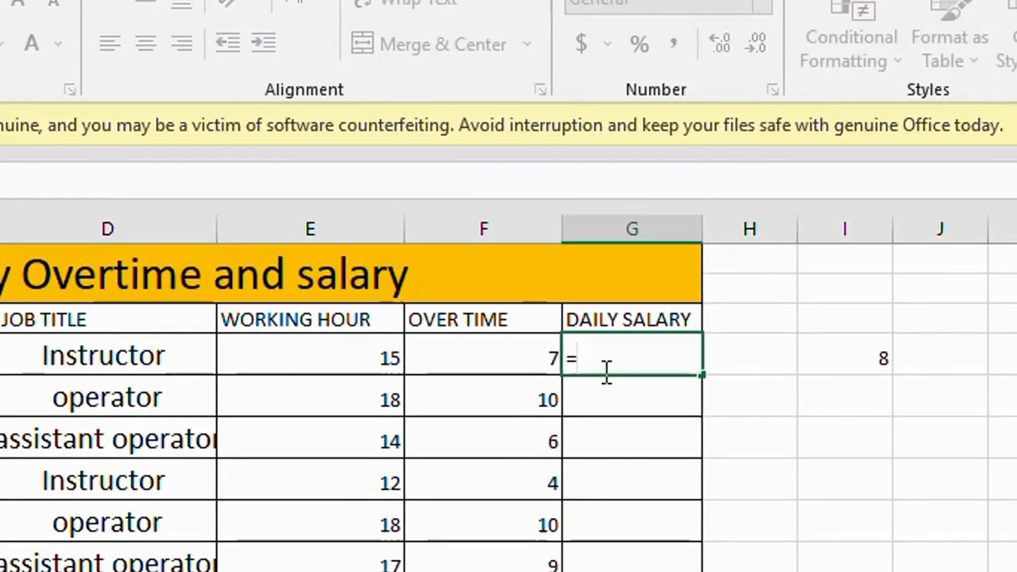
type("8*120")
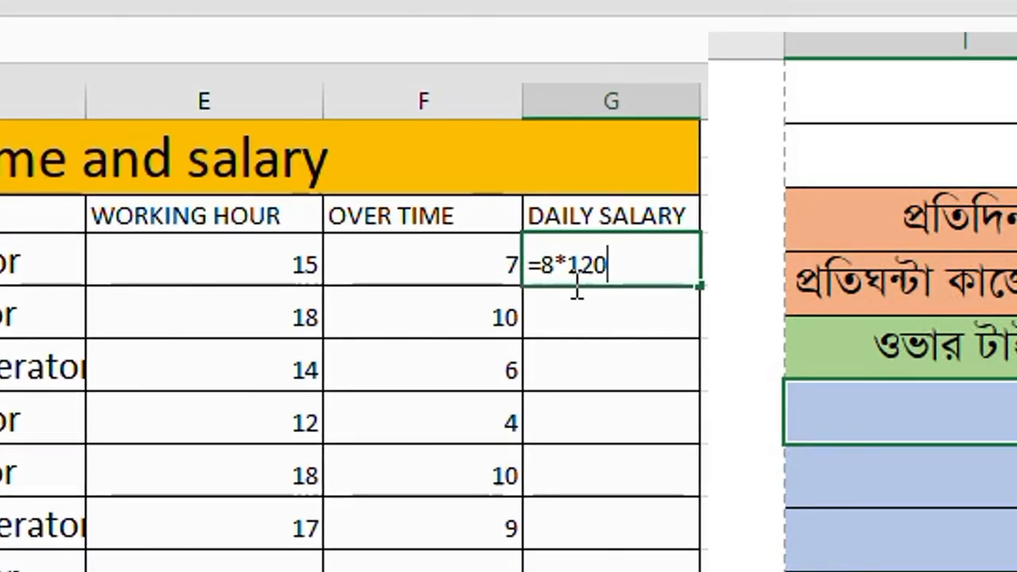
type("+")
left_click(420, 255)
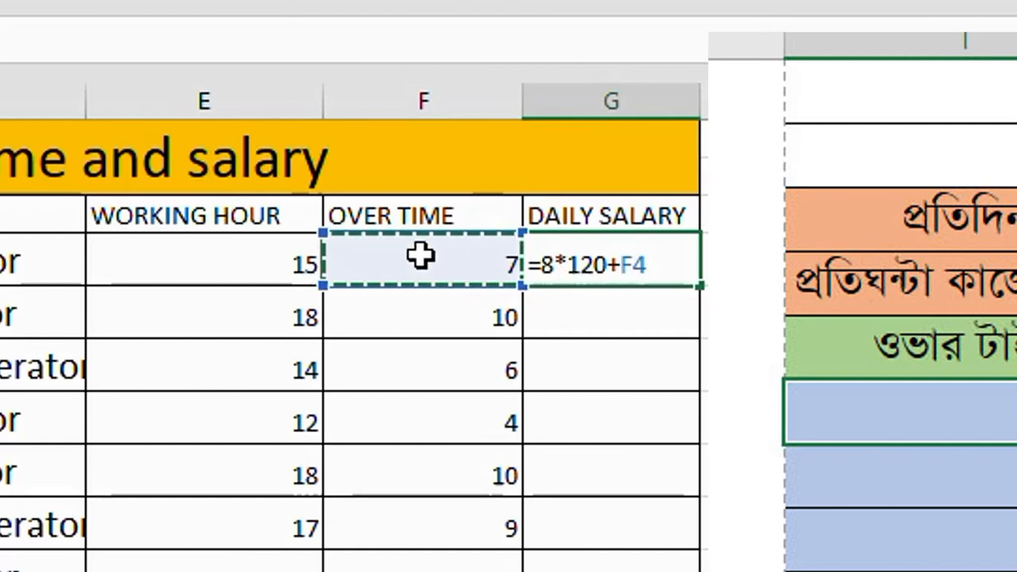
type("*200")
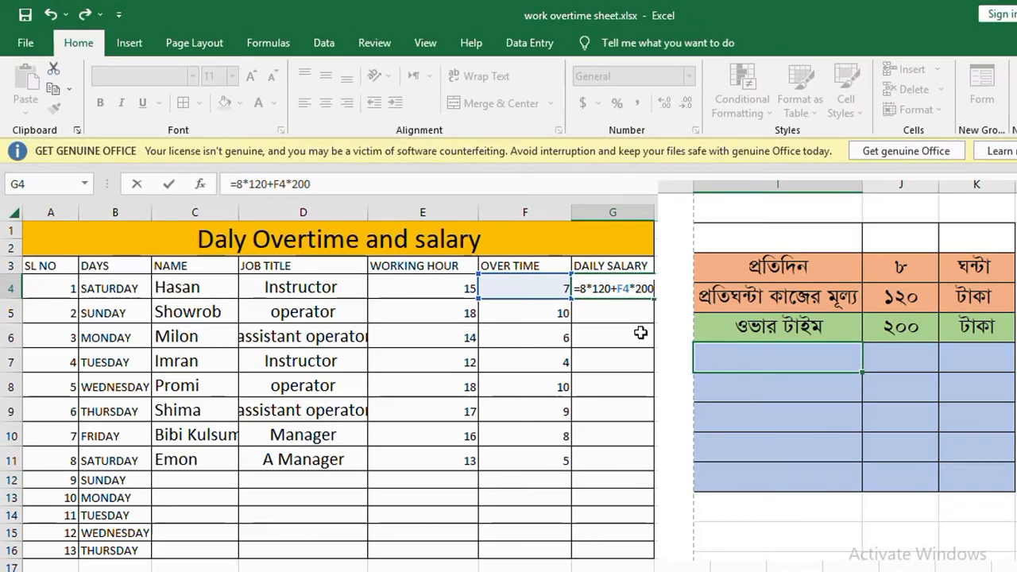
key("Return")
left_click(622, 287)
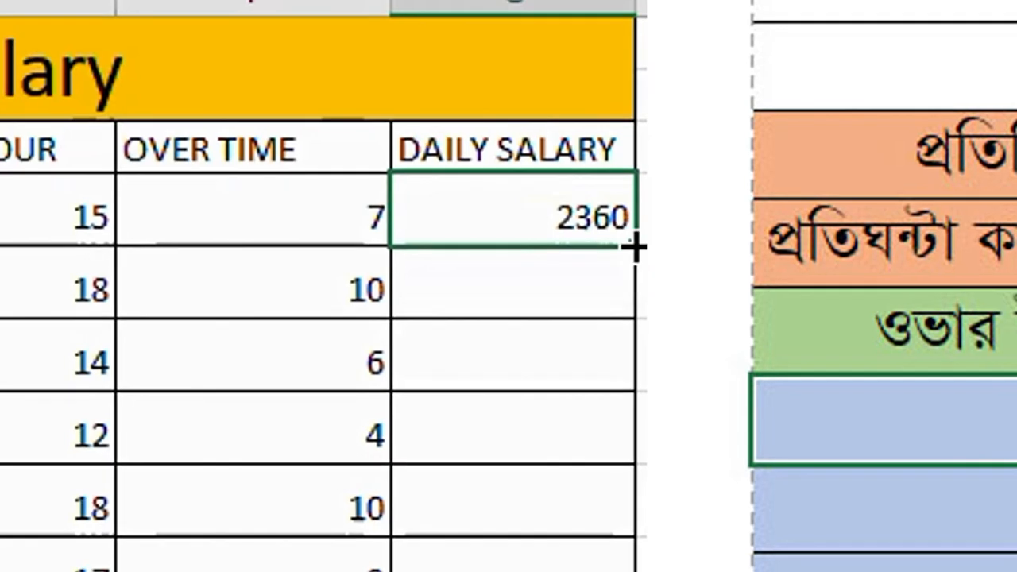
double_click(654, 301)
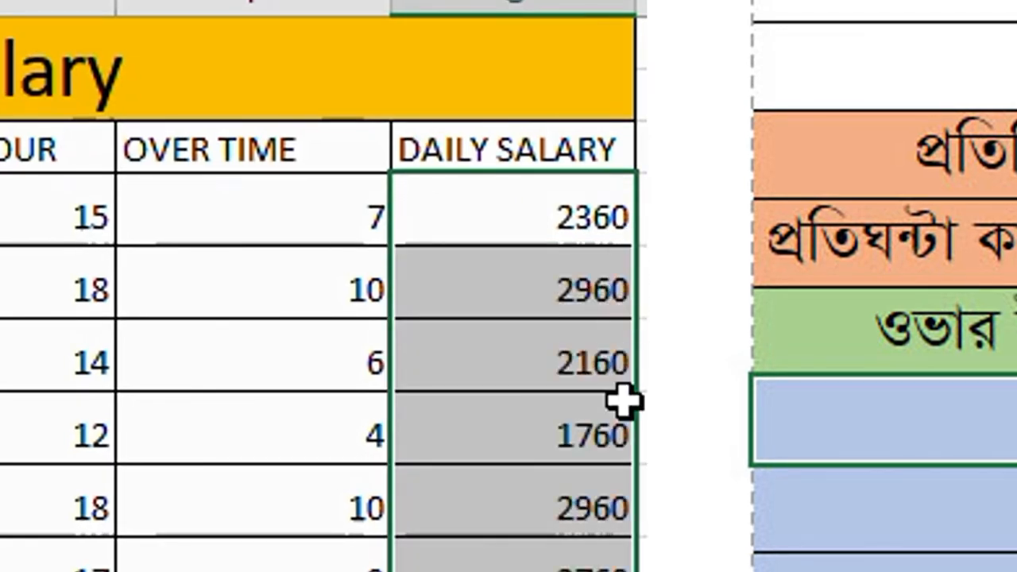
double_click(529, 220)
key("Return")
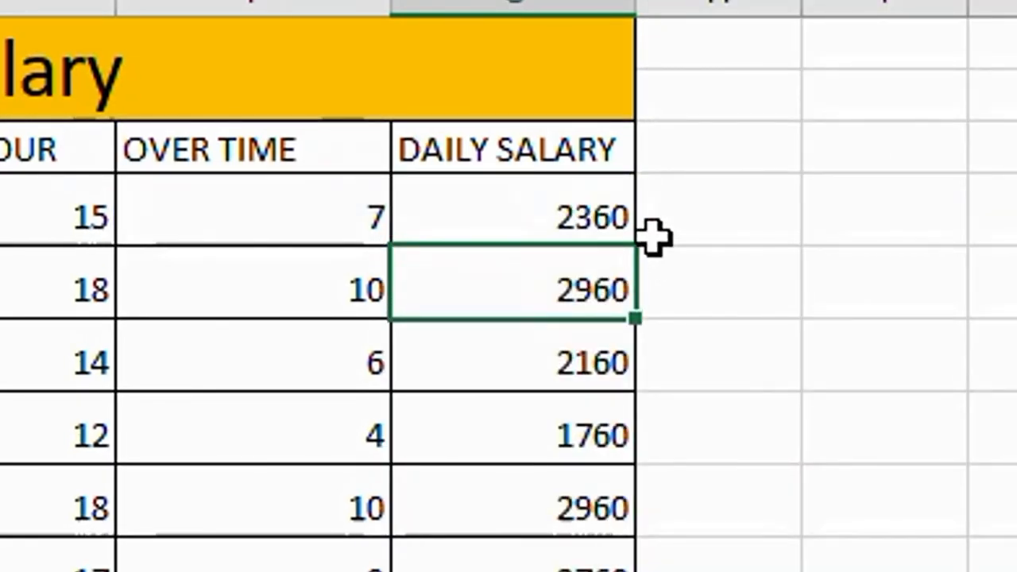